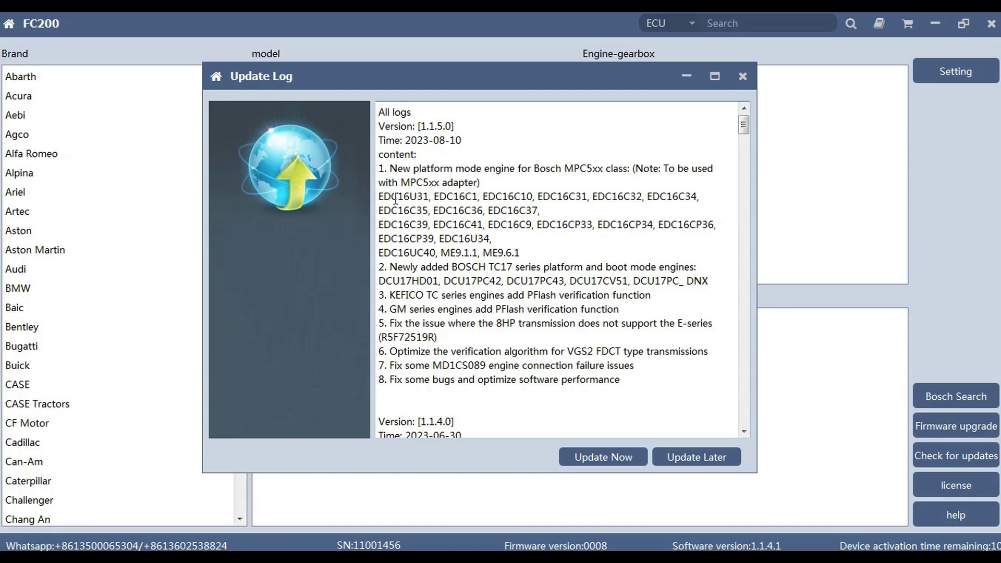
Review the Bosch MPC5xx platform mode ECU types from EDC16U31 to EDC16C34 in the version 1.1.5.0 update log, highlighting each one.
left_click_drag(379, 197, 430, 197)
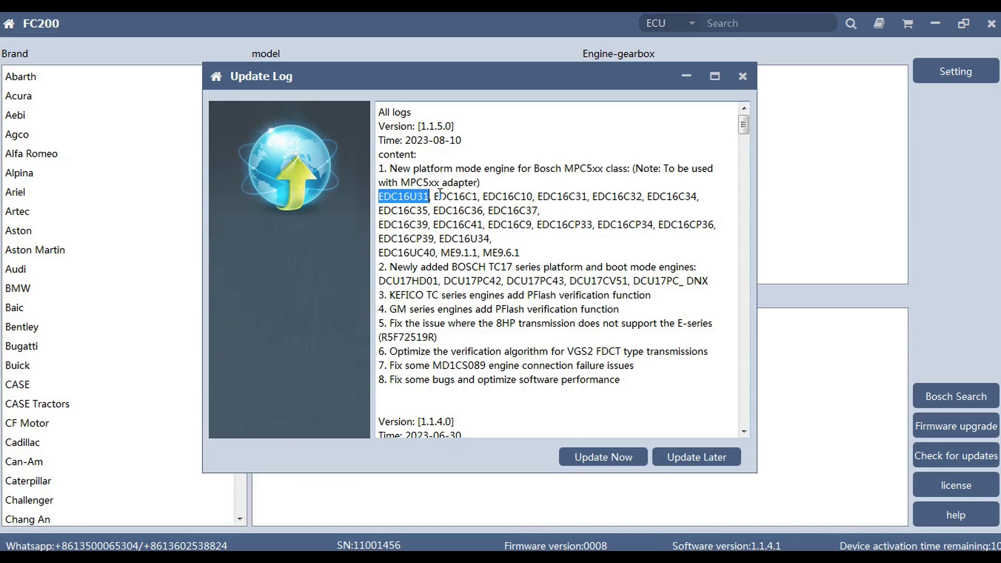
left_click(433, 197)
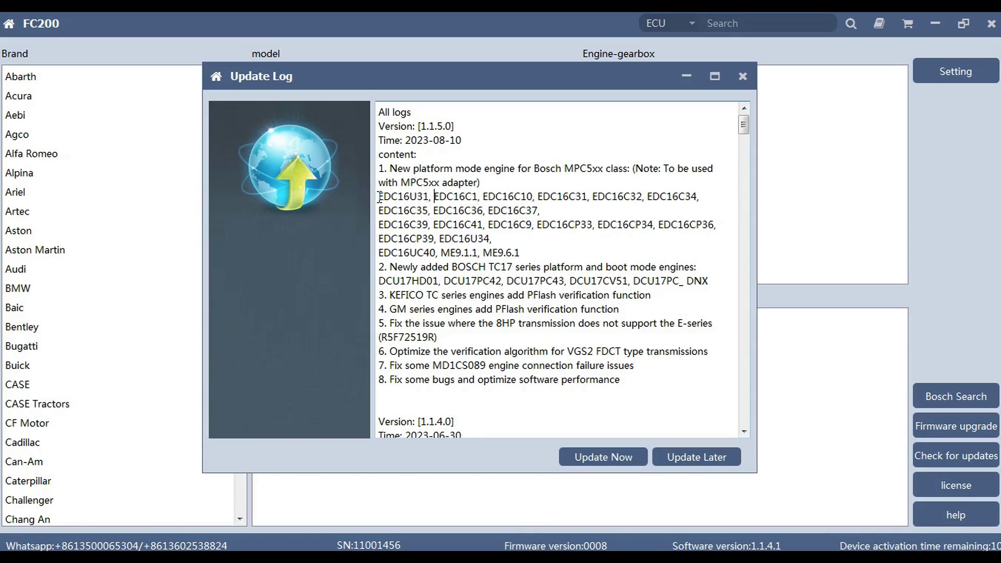
left_click(383, 197)
left_click_drag(434, 197, 480, 200)
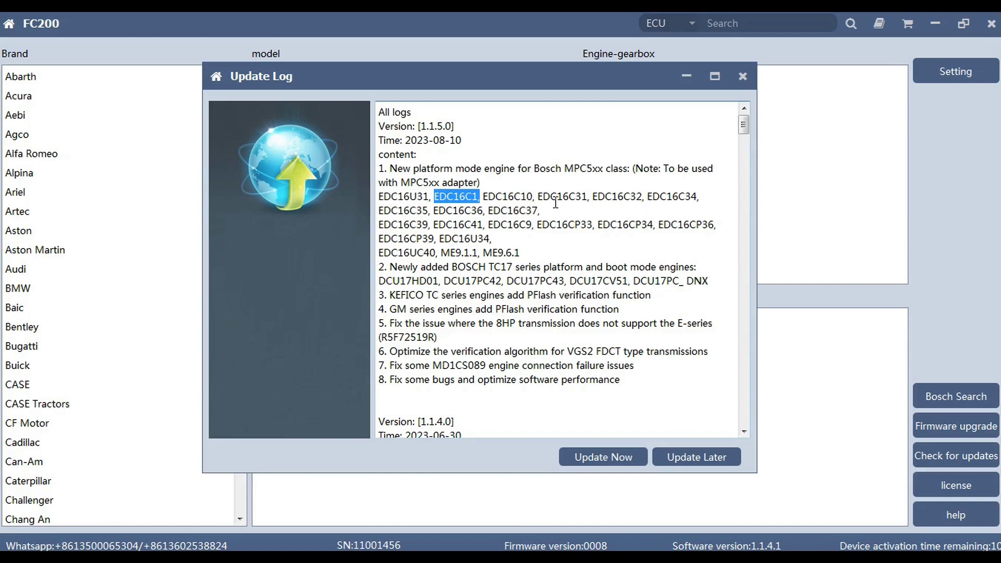
left_click_drag(488, 199, 541, 200)
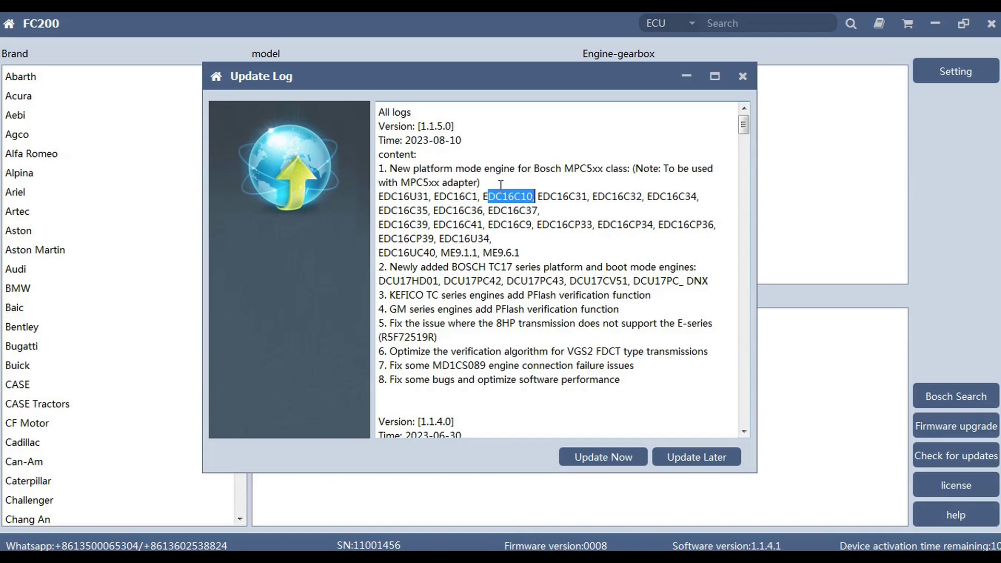
left_click(574, 211)
left_click_drag(541, 198, 540, 211)
double_click(572, 196)
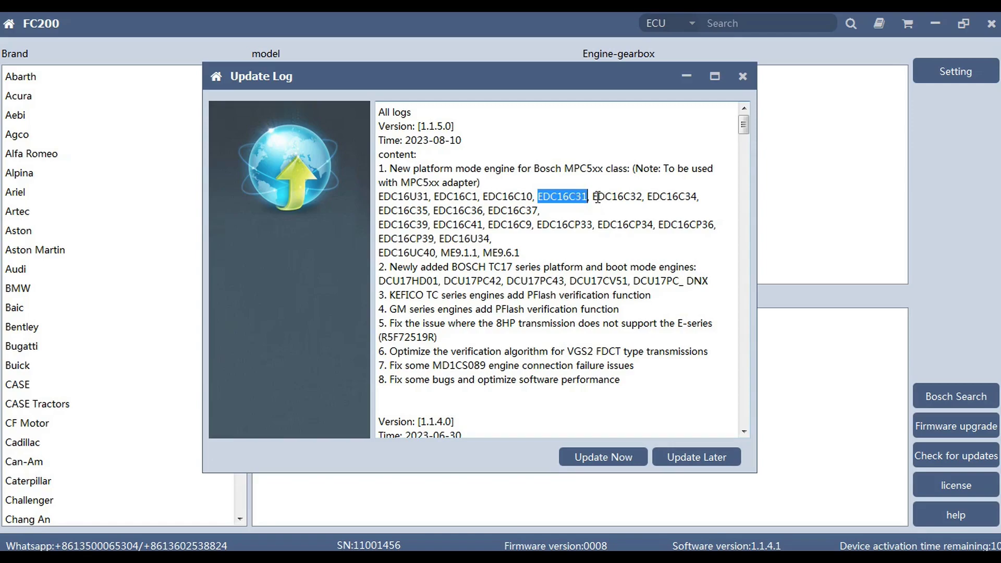
left_click_drag(597, 196, 636, 197)
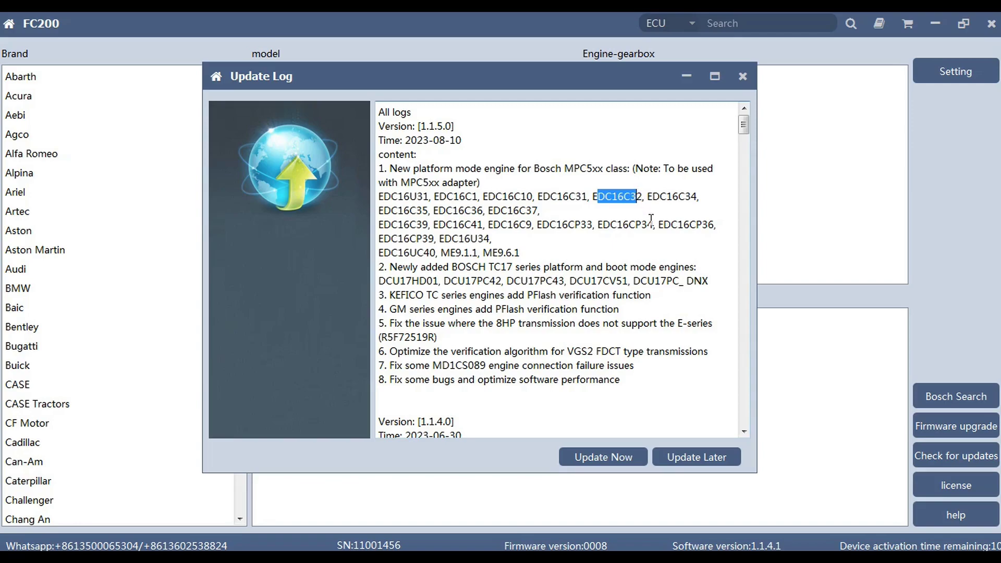
left_click(618, 197)
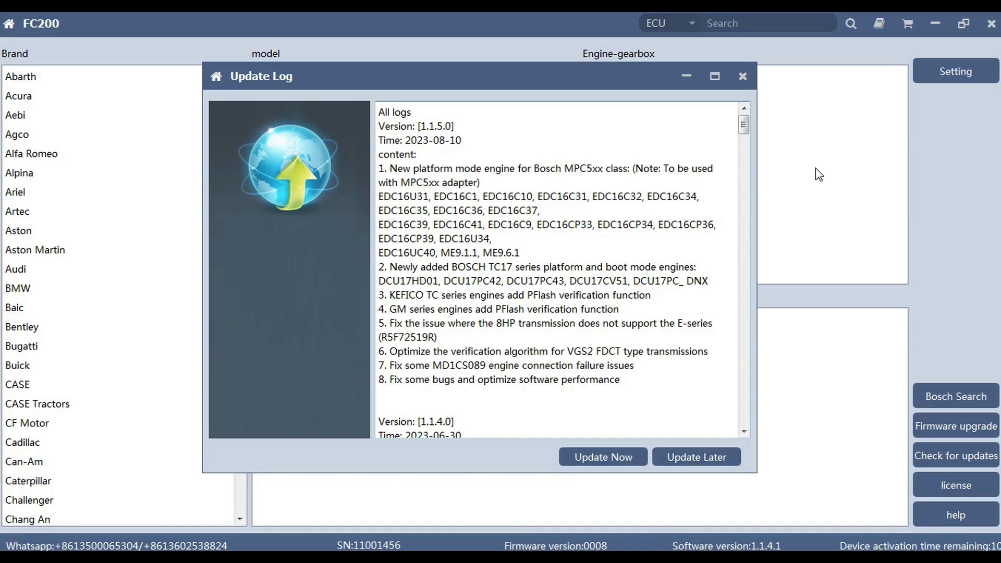
left_click_drag(647, 197, 708, 199)
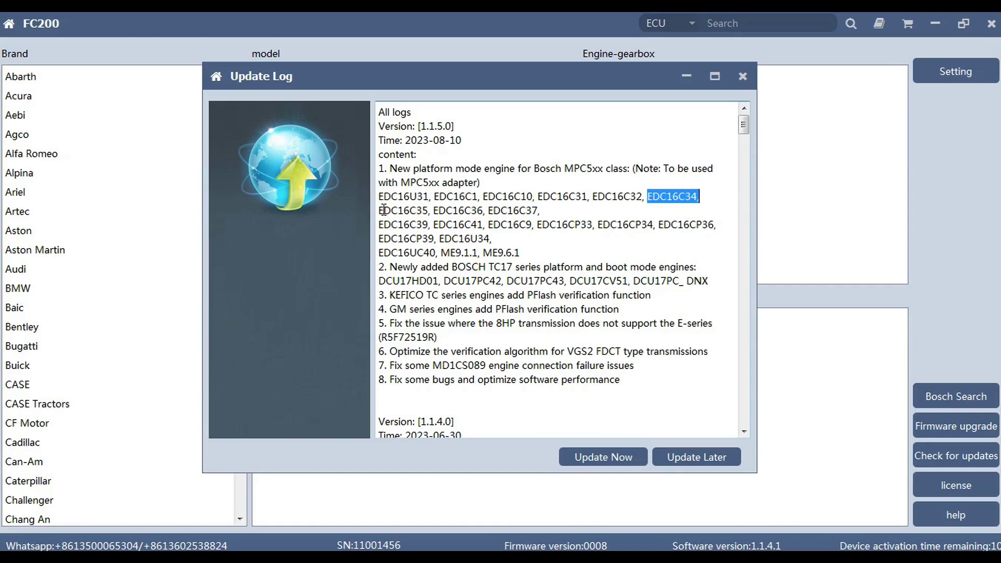
Review the MPC5xx entries EDC16C35, EDC16C36 and EDC16C37 in the update log, highlighting each one.
left_click_drag(381, 208, 434, 210)
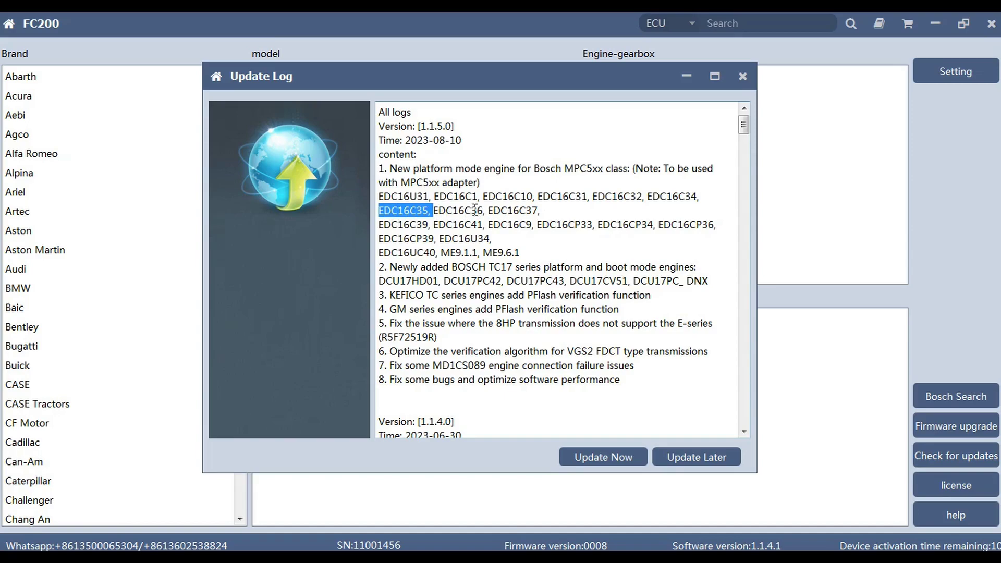
left_click(434, 209)
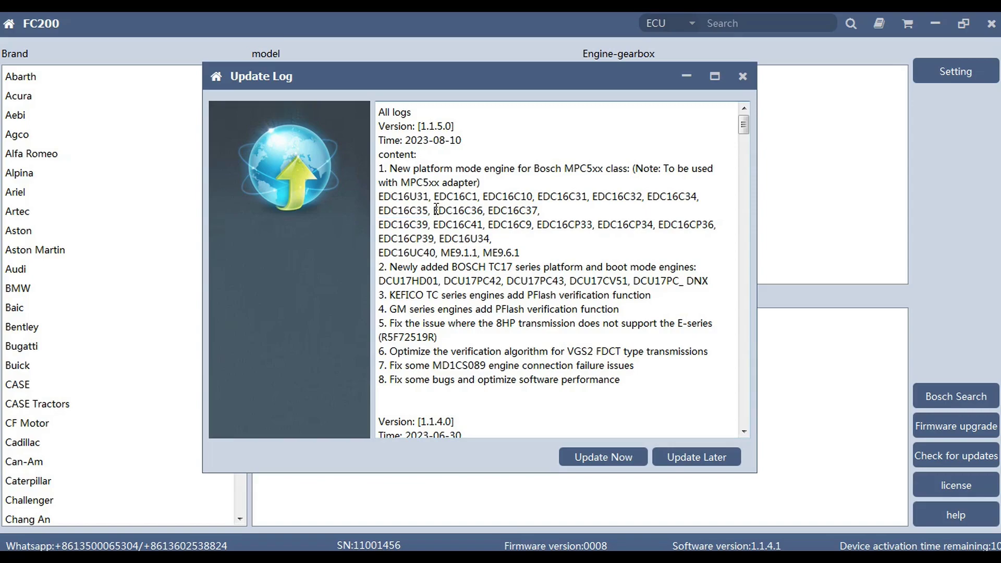
left_click_drag(434, 210, 491, 216)
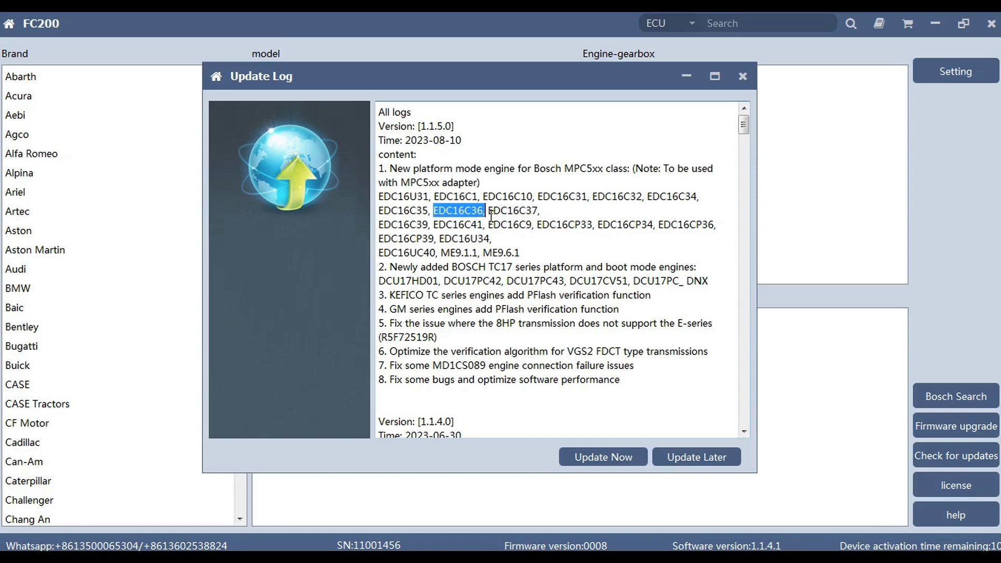
left_click(556, 236)
left_click_drag(513, 213, 541, 212)
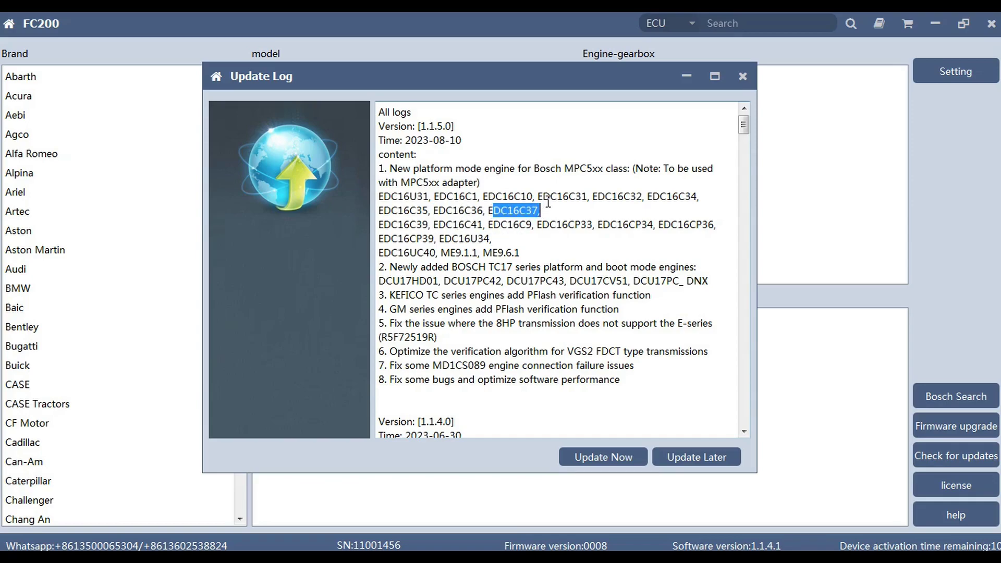
Review the MPC5xx entries from EDC16C39 to EDC16CP36 in the update log, highlighting each one.
left_click_drag(379, 224, 433, 229)
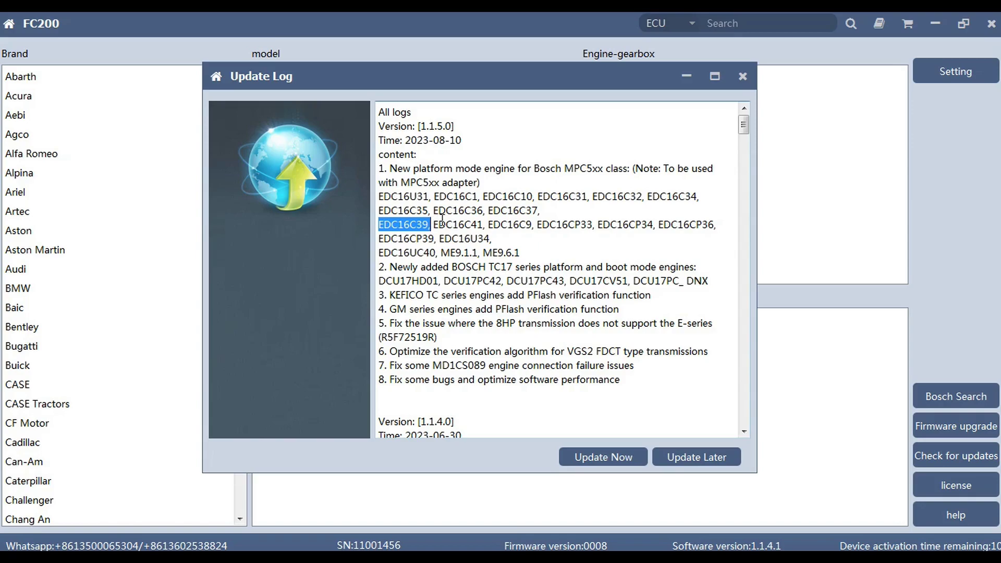
left_click_drag(433, 225, 482, 228)
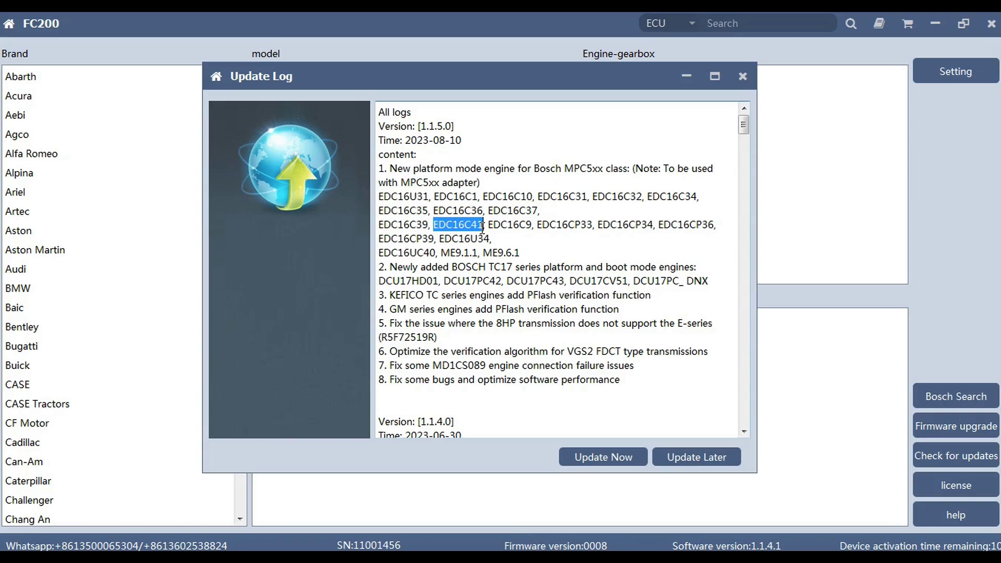
left_click_drag(489, 228, 537, 230)
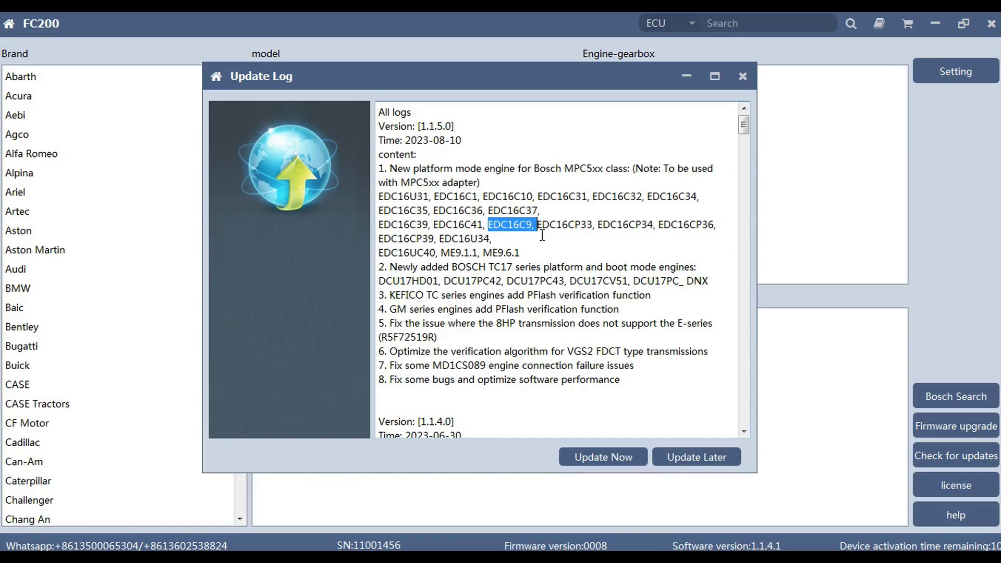
left_click_drag(537, 225, 594, 225)
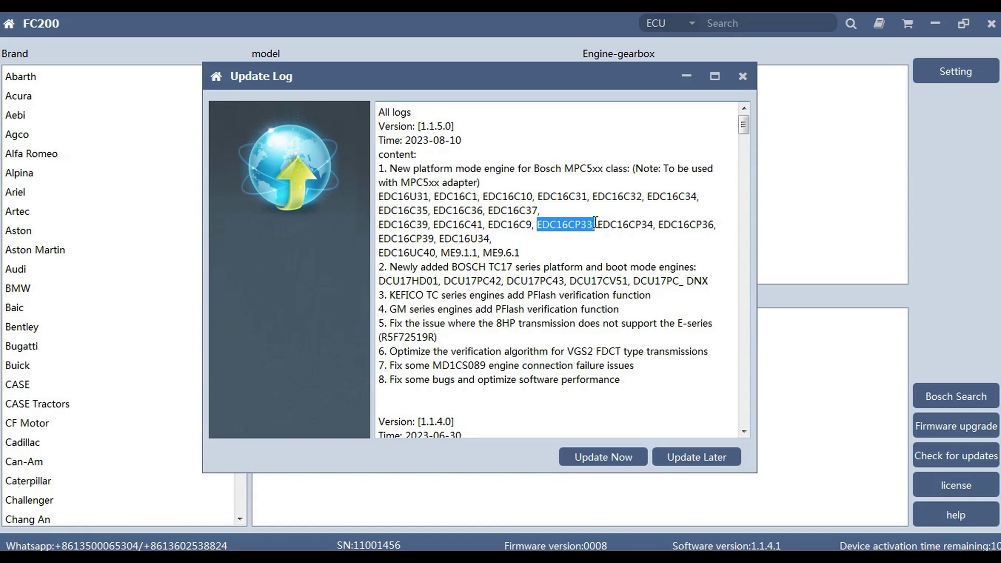
left_click_drag(597, 224, 652, 229)
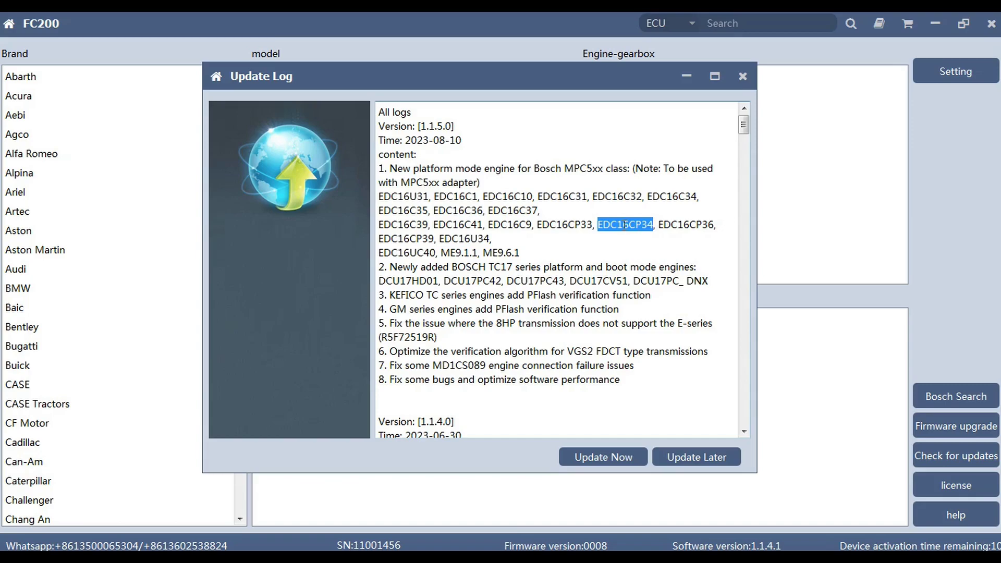
left_click(592, 238)
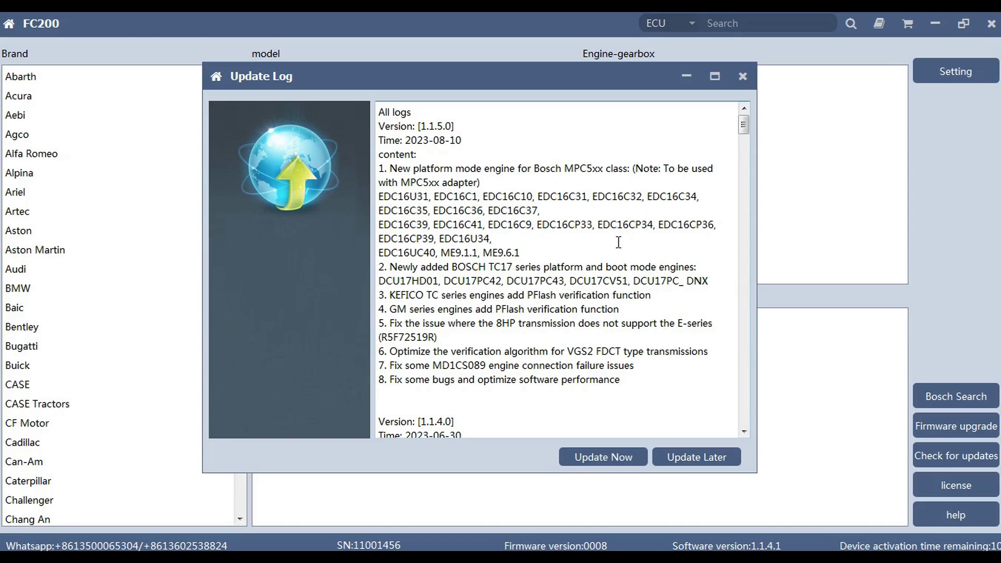
left_click_drag(600, 224, 653, 224)
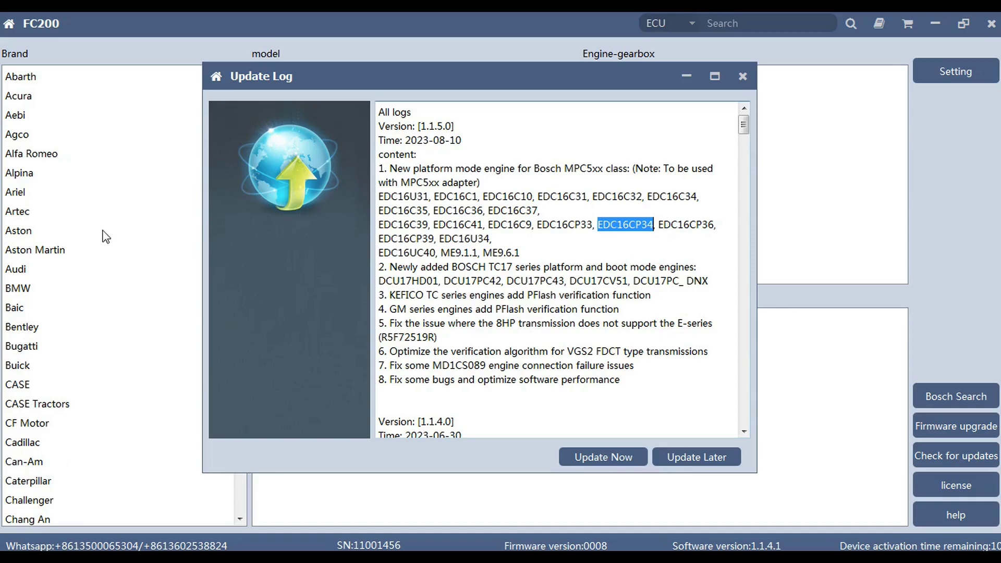
left_click_drag(655, 225, 715, 226)
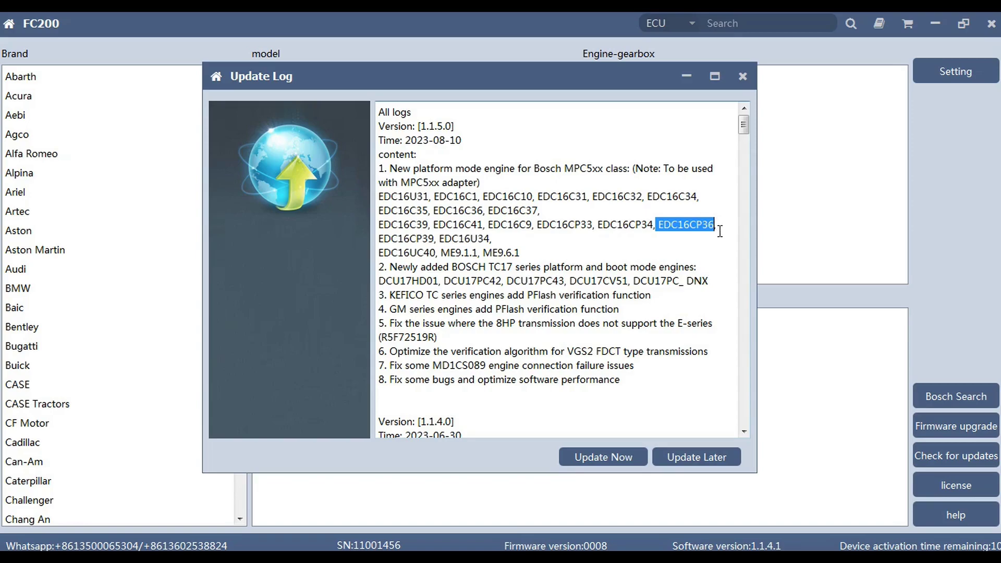
Review the remaining MPC5xx entries from EDC16CP39 through ME9.6.1 in the update log, highlighting them in turn.
left_click_drag(379, 239, 436, 236)
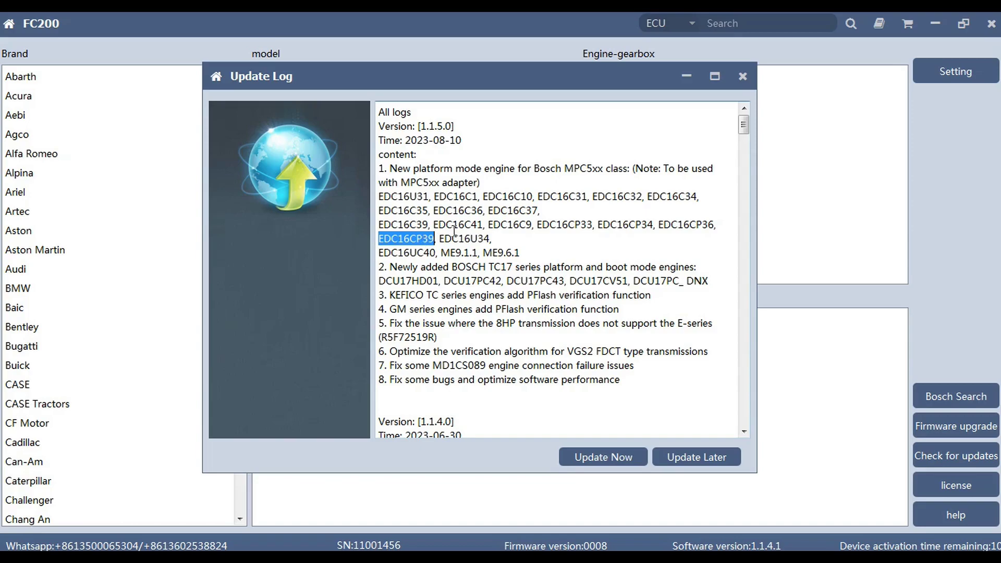
left_click_drag(439, 238, 490, 239)
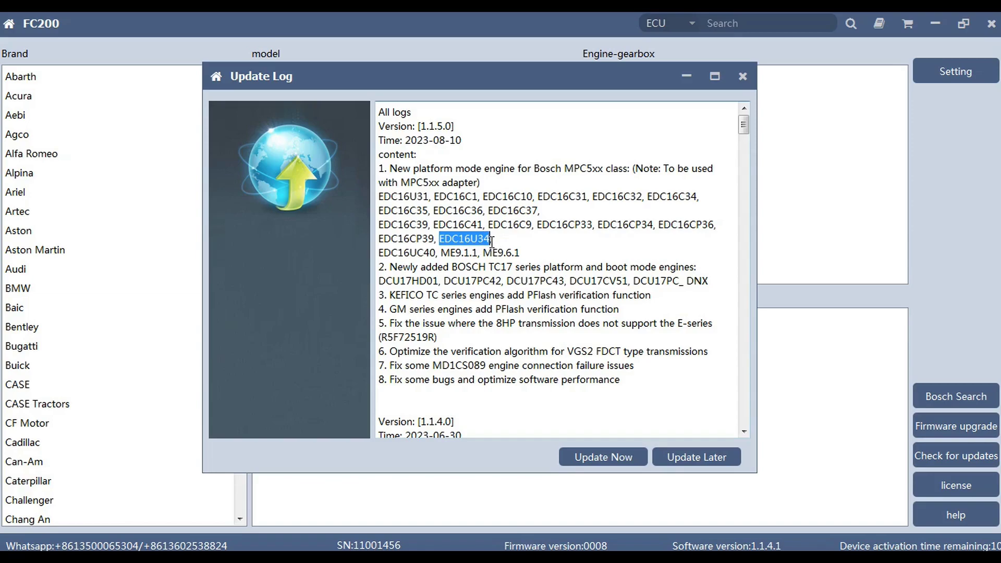
left_click_drag(439, 238, 476, 240)
left_click(490, 239)
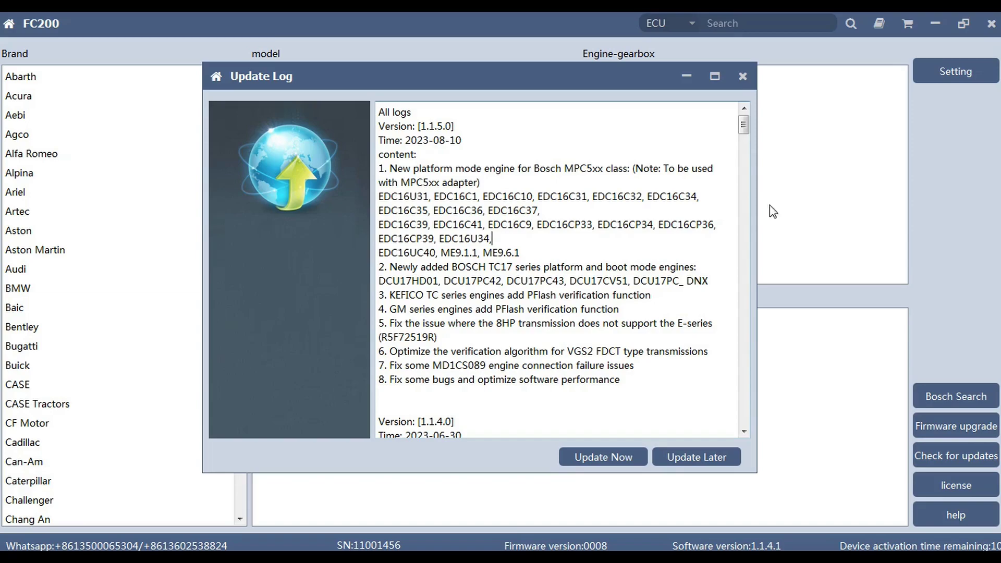
left_click(490, 240)
left_click_drag(378, 253, 432, 252)
double_click(427, 253)
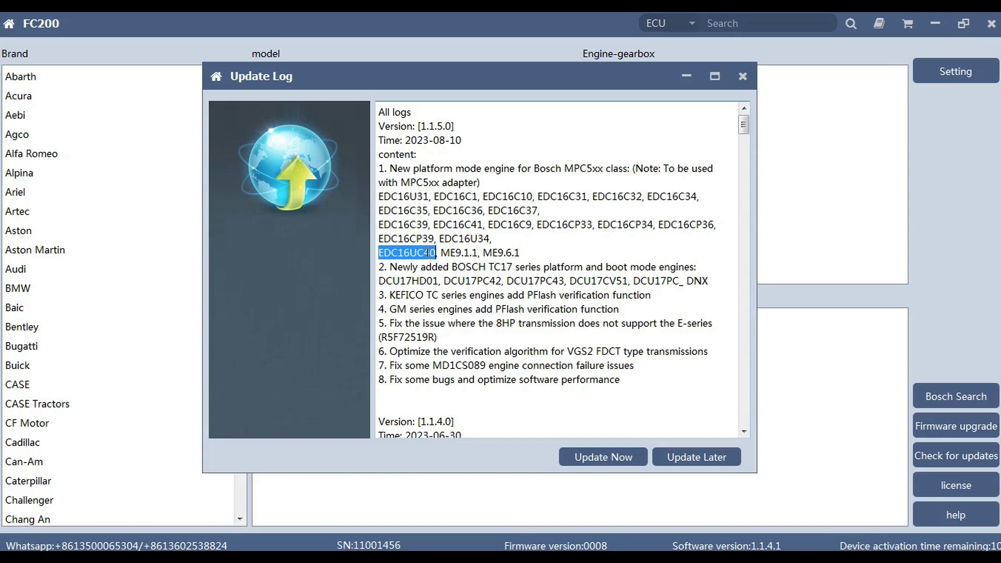
left_click(428, 253)
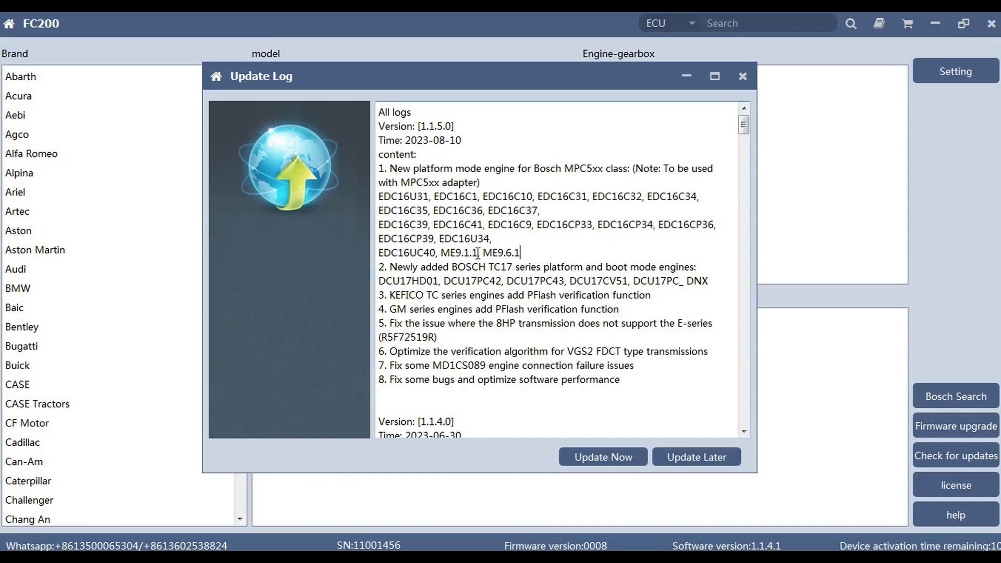
left_click_drag(441, 252, 519, 254)
left_click(535, 256)
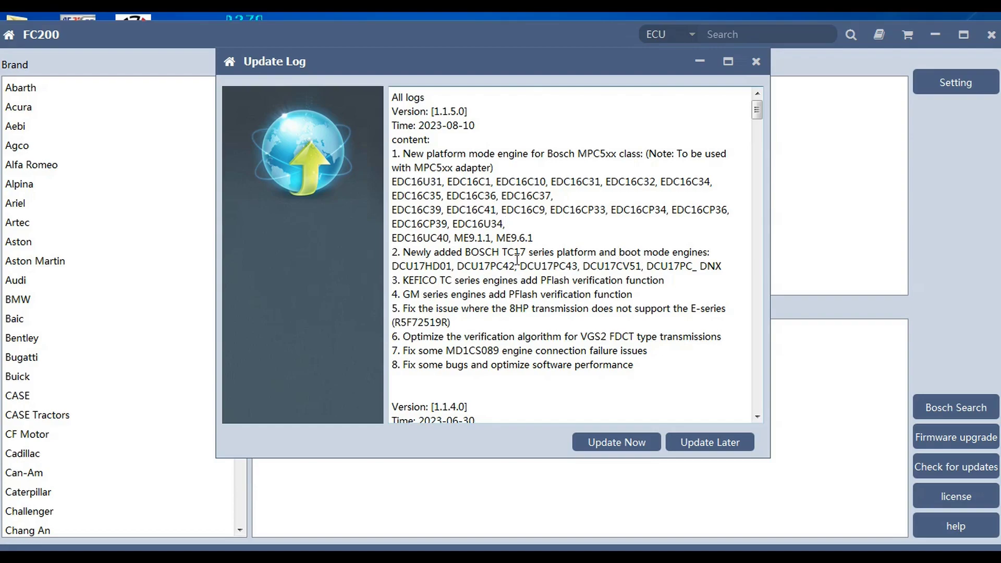
Review the newly added Bosch TC17 entries DCU17HD01, DCU17PC42, DCU17PC43 and DCU17CV51 in the update log, highlighting each one.
left_click_drag(391, 268, 453, 270)
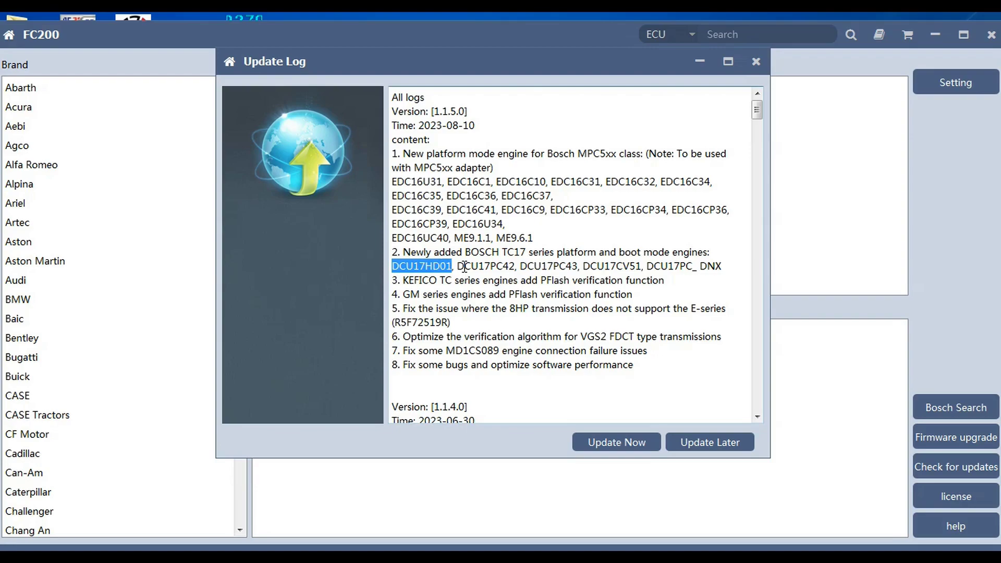
left_click_drag(457, 268, 514, 268)
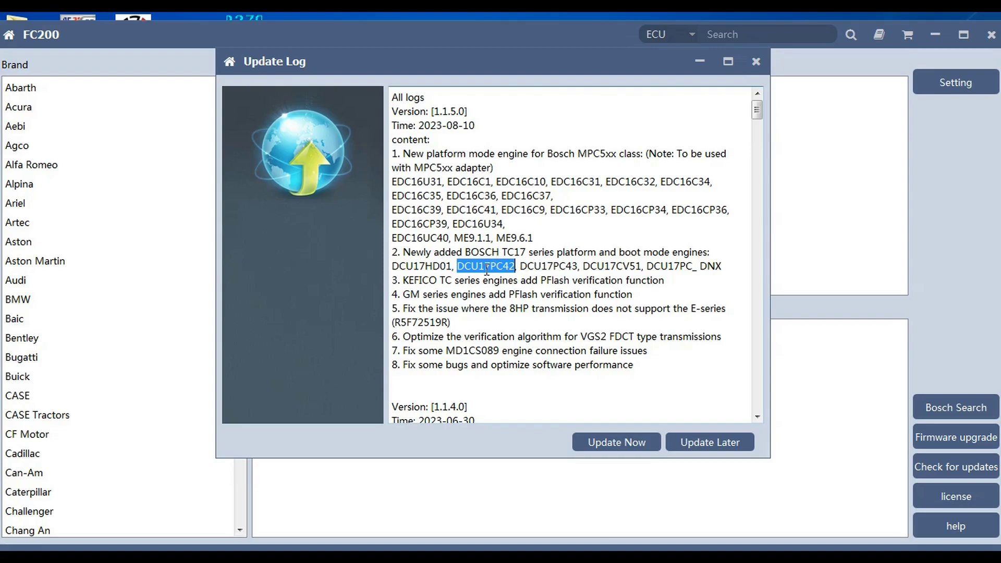
double_click(523, 267)
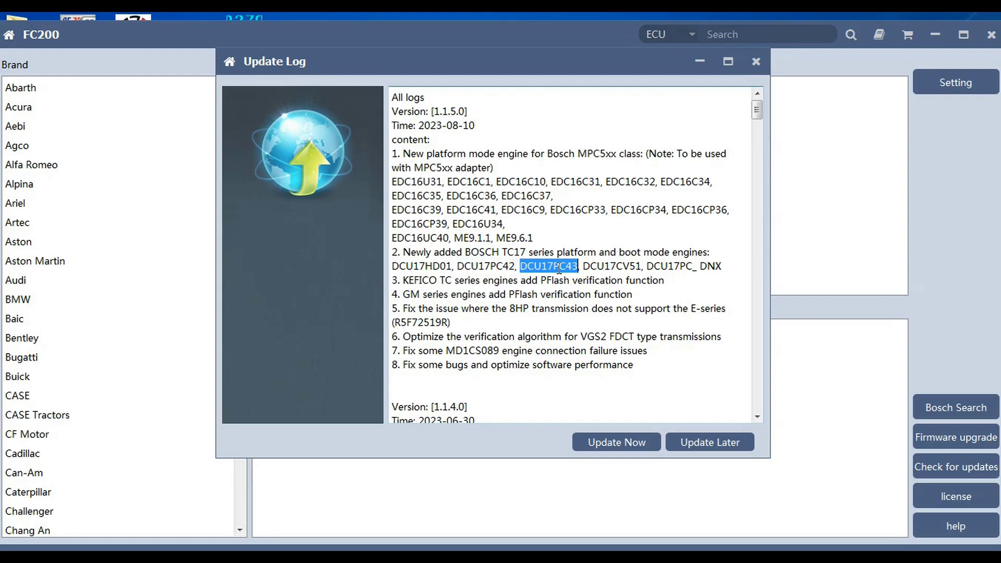
double_click(611, 266)
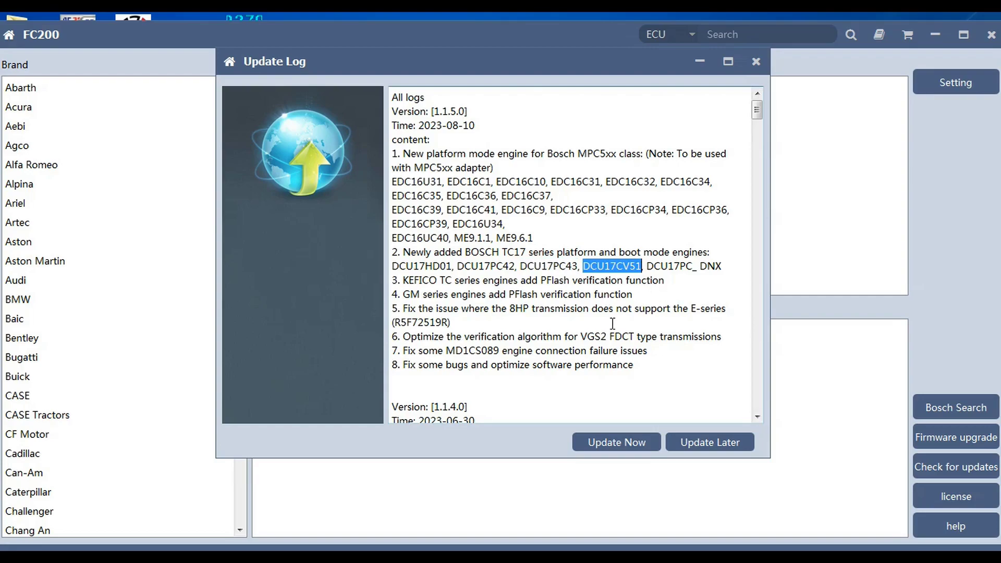
left_click(570, 397)
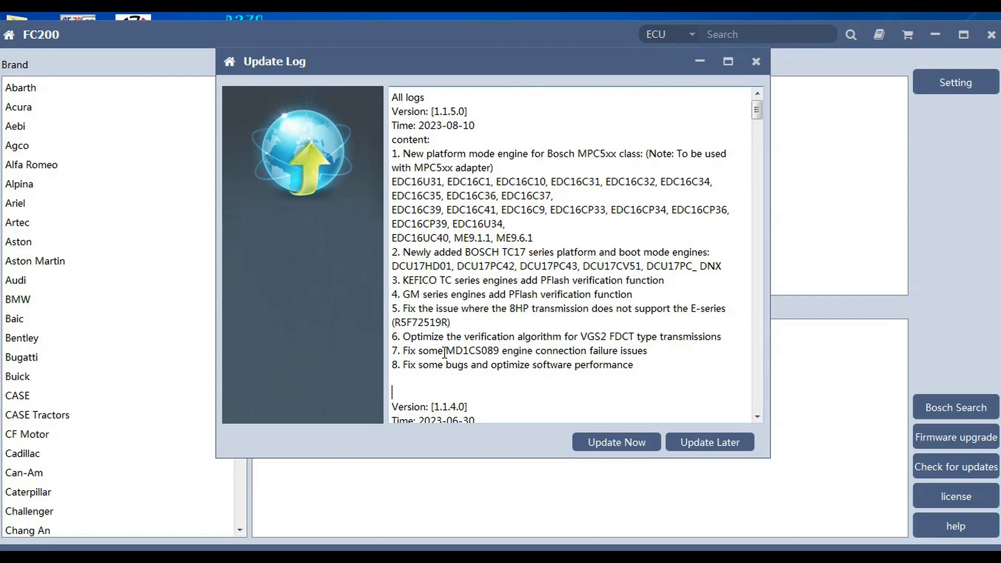
Review the log's fix entries for MD1CS089 connection failures and 8HP transmission E-series support, highlighting their text.
left_click_drag(447, 351, 509, 367)
left_click_drag(443, 351, 493, 351)
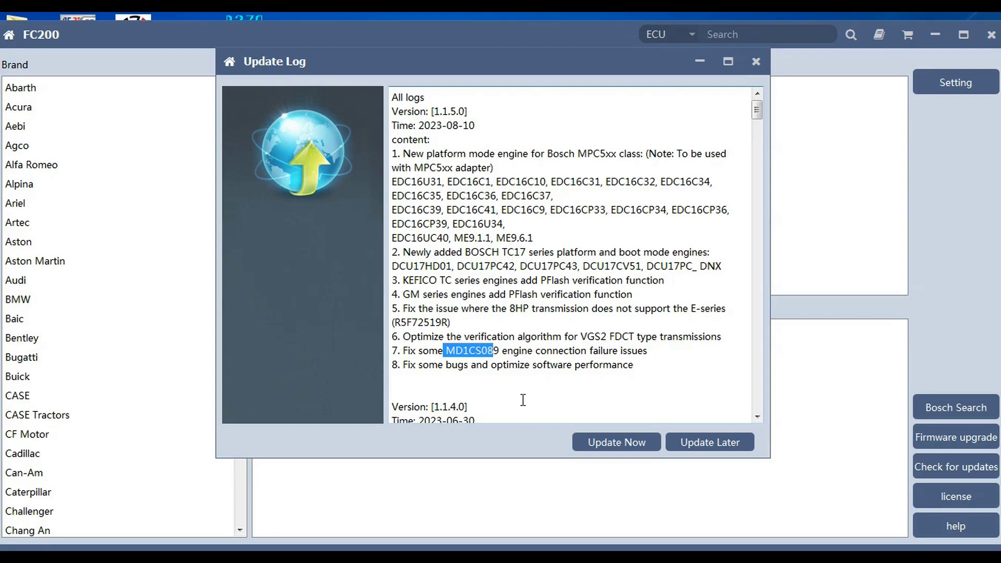
left_click_drag(500, 351, 465, 352)
left_click(737, 361)
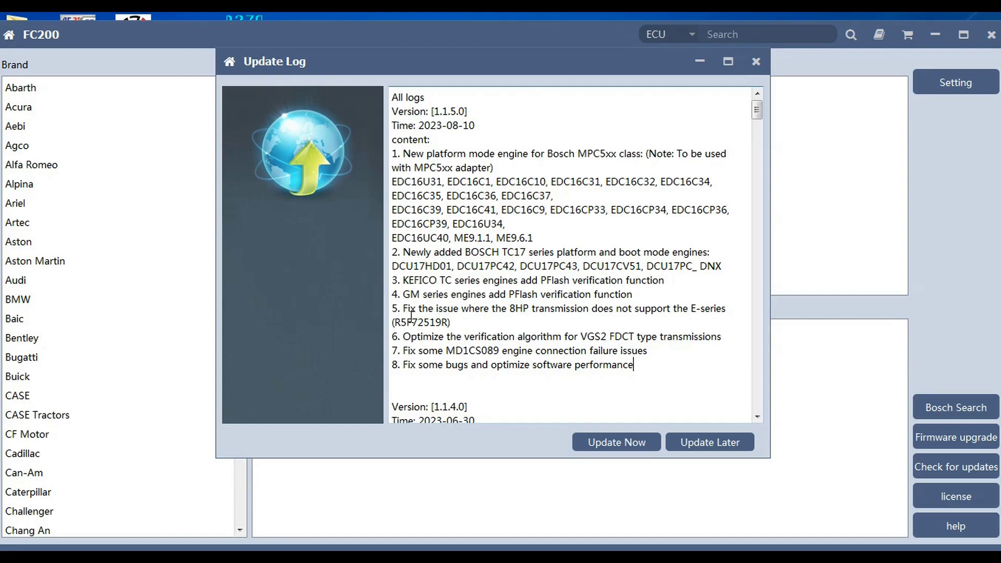
left_click_drag(403, 308, 692, 319)
left_click(693, 319)
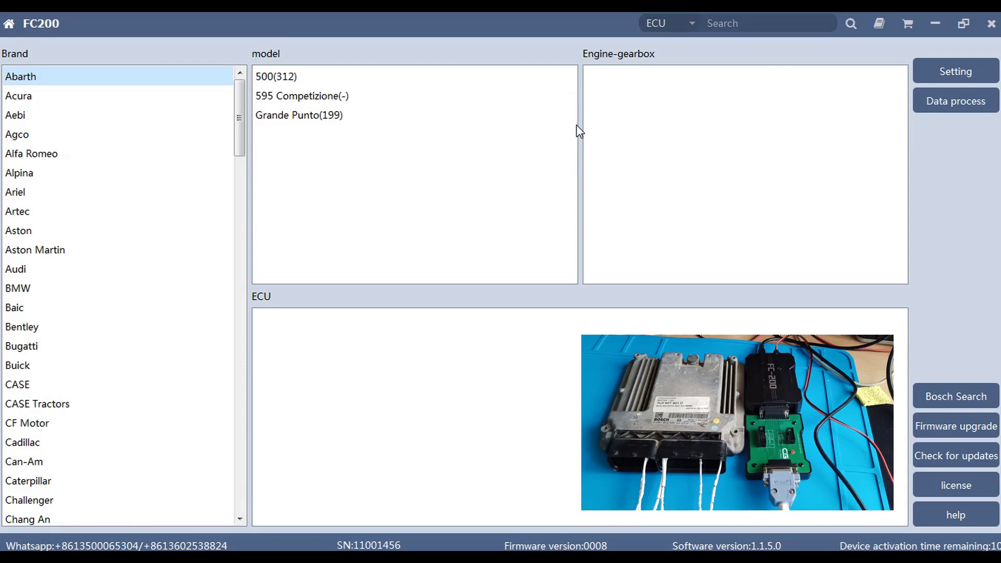
Choose the Volkswagen(VW) brand and browse its Touran and Touareg models, settling on Touareg(7L).
left_click_drag(239, 136, 192, 545)
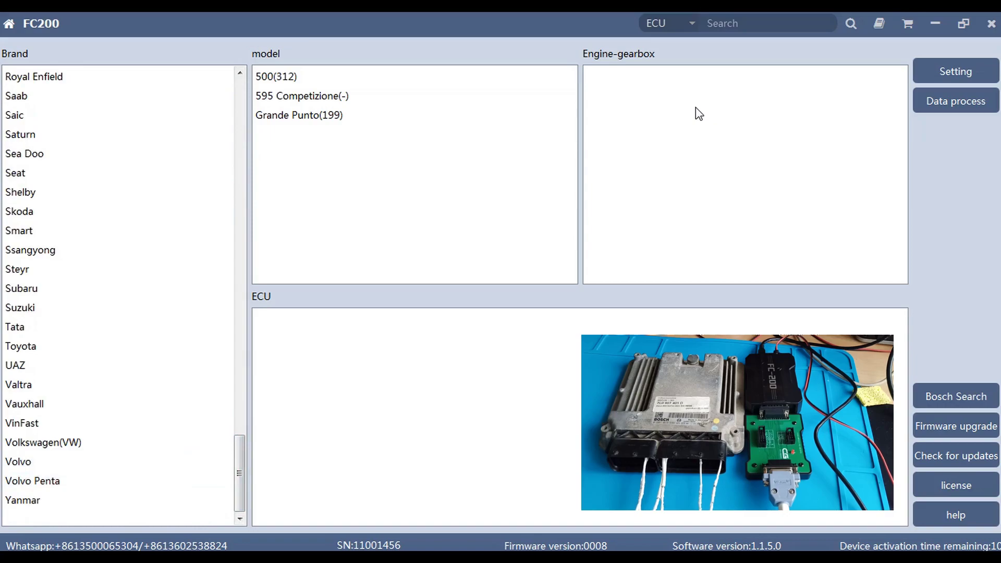
left_click(68, 444)
left_click_drag(566, 99, 568, 261)
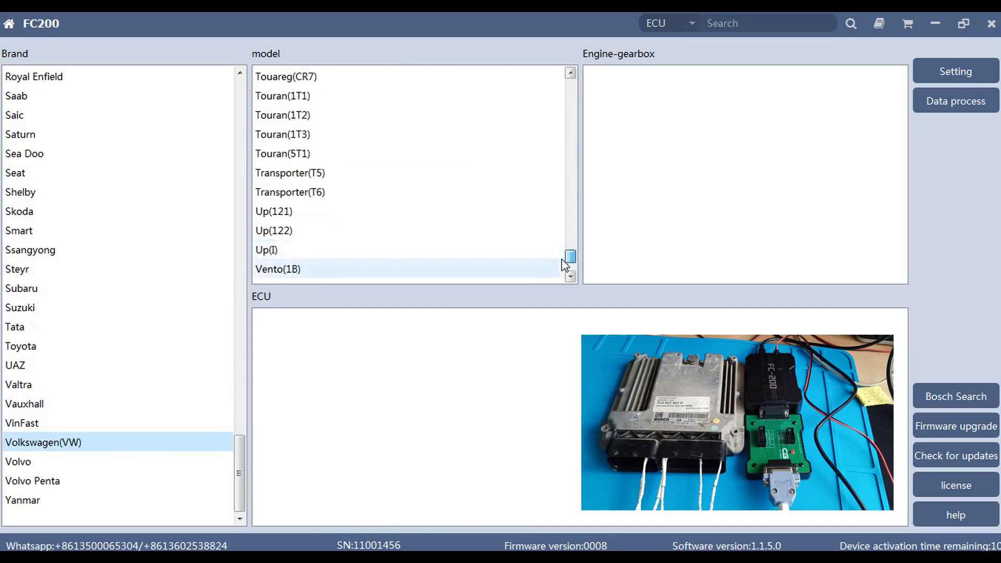
left_click(323, 121)
scroll(338, 125, "up", 3)
scroll(335, 156, "down", 2)
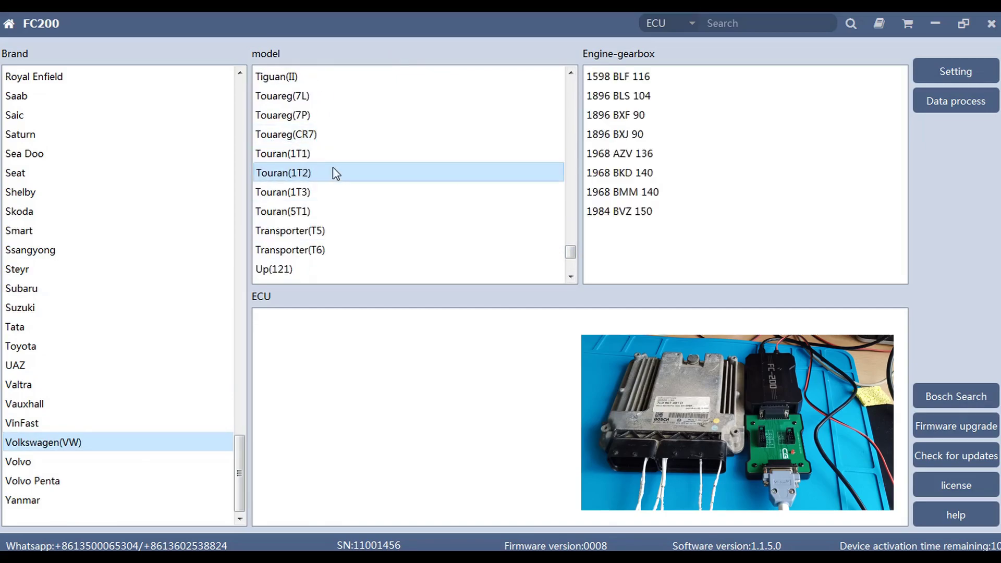
left_click(315, 96)
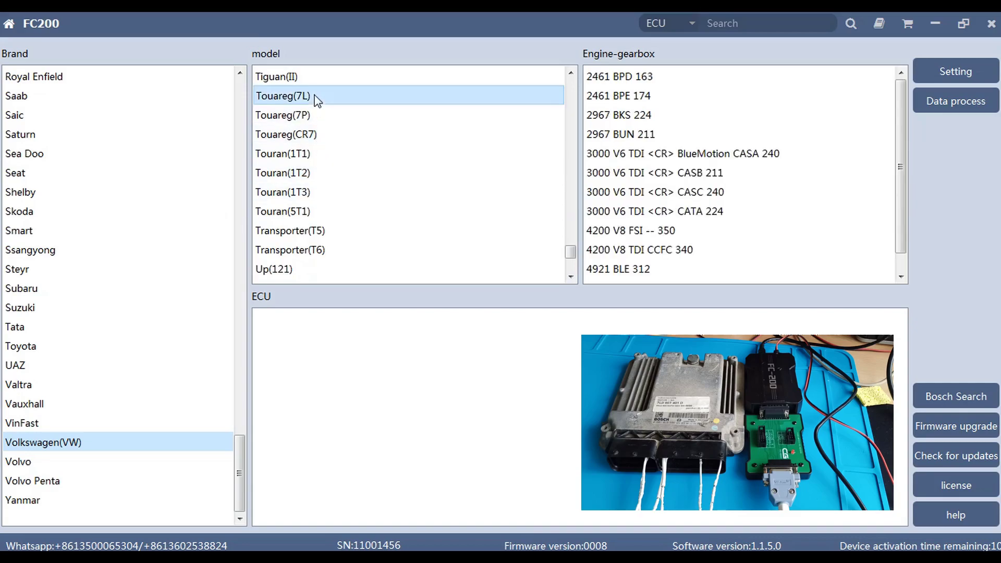
left_click(315, 117)
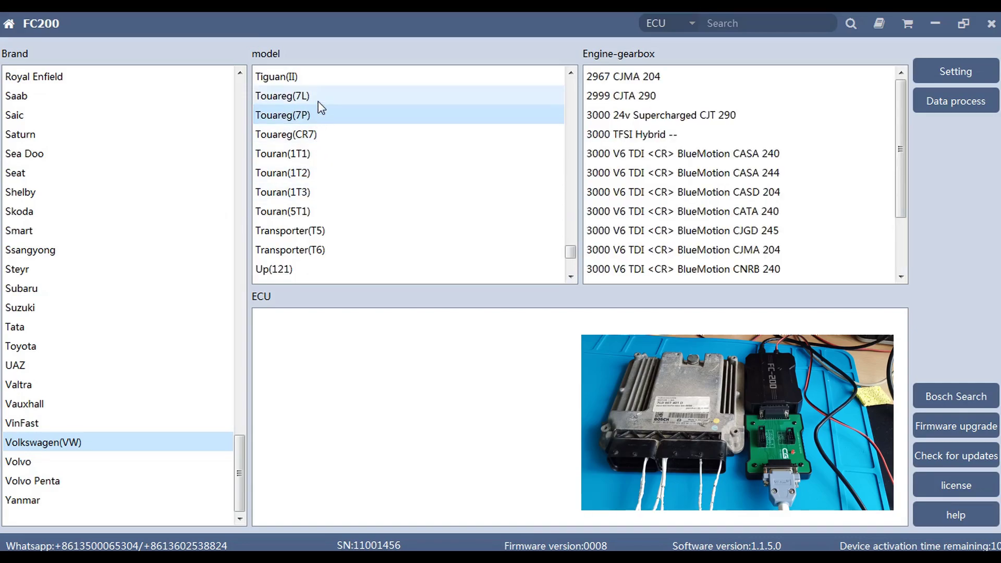
left_click(318, 99)
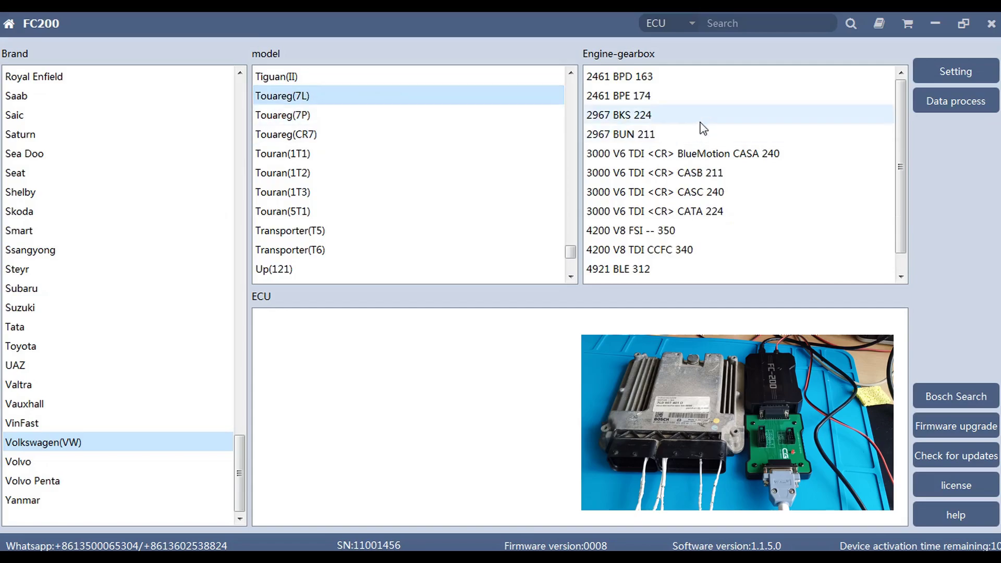
Check the ECUs offered for the Touareg(7L) engines, then select BOSCH EDC16CP34 MPC563/4 test under 2967 BKS 224.
left_click(624, 80)
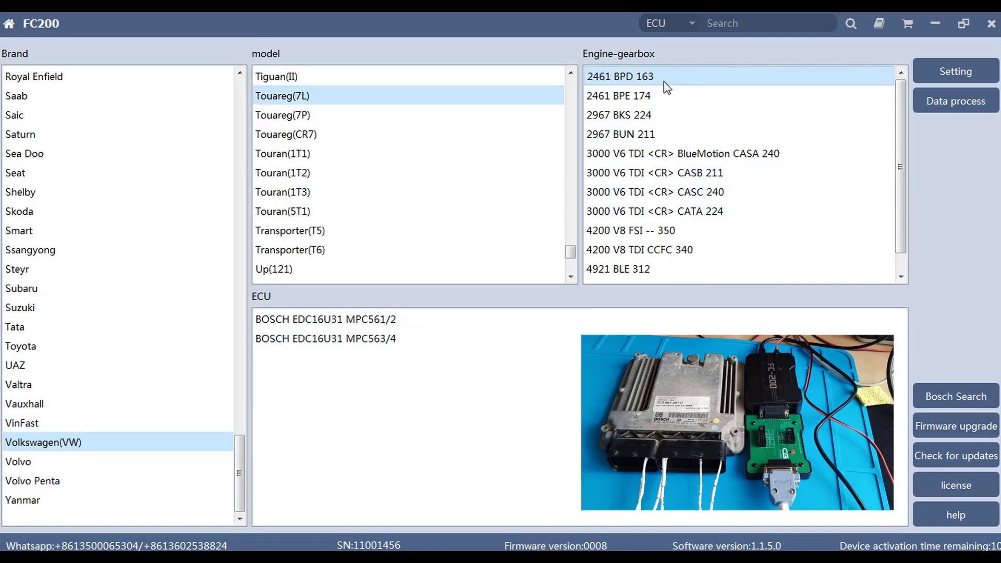
left_click(631, 98)
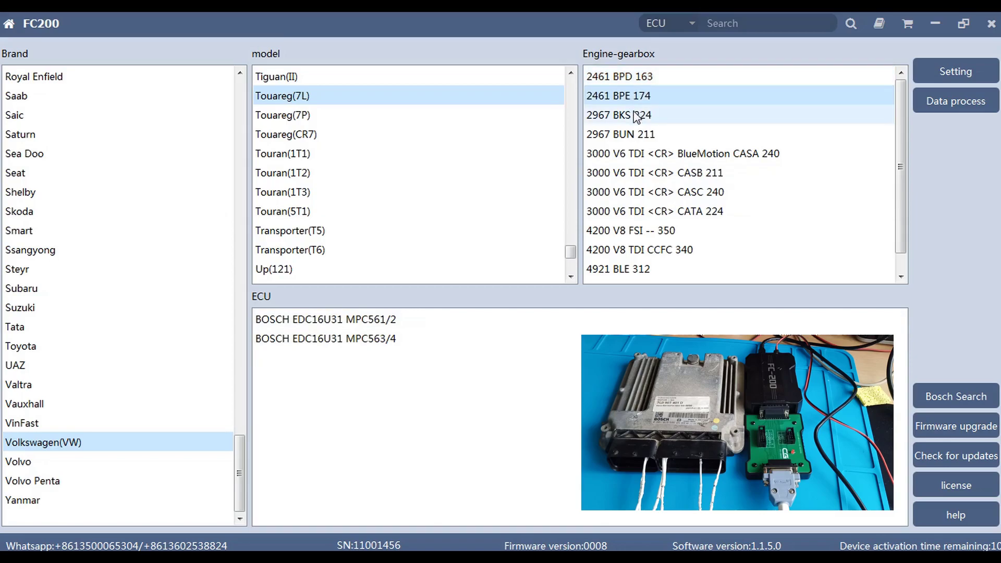
left_click(635, 117)
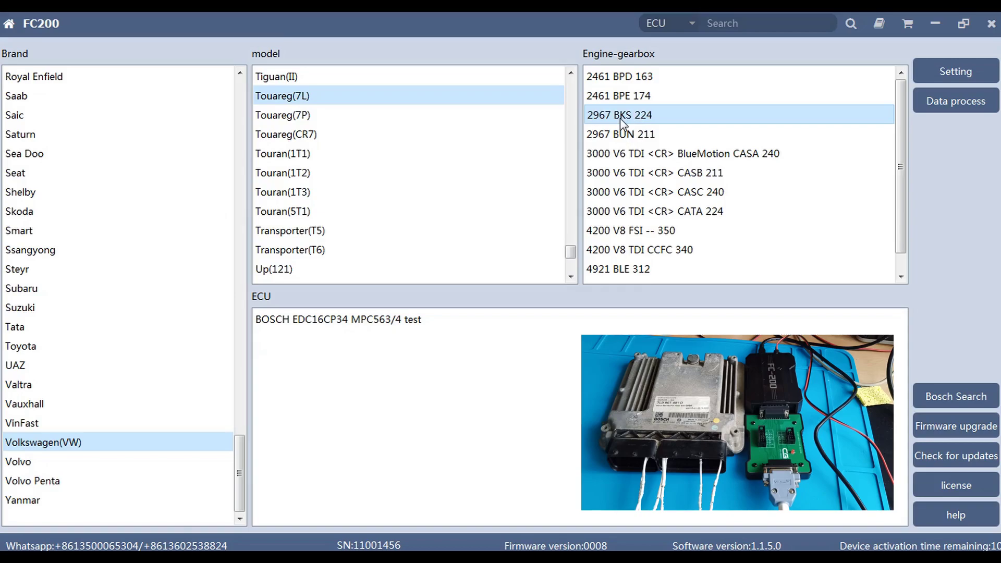
left_click(348, 324)
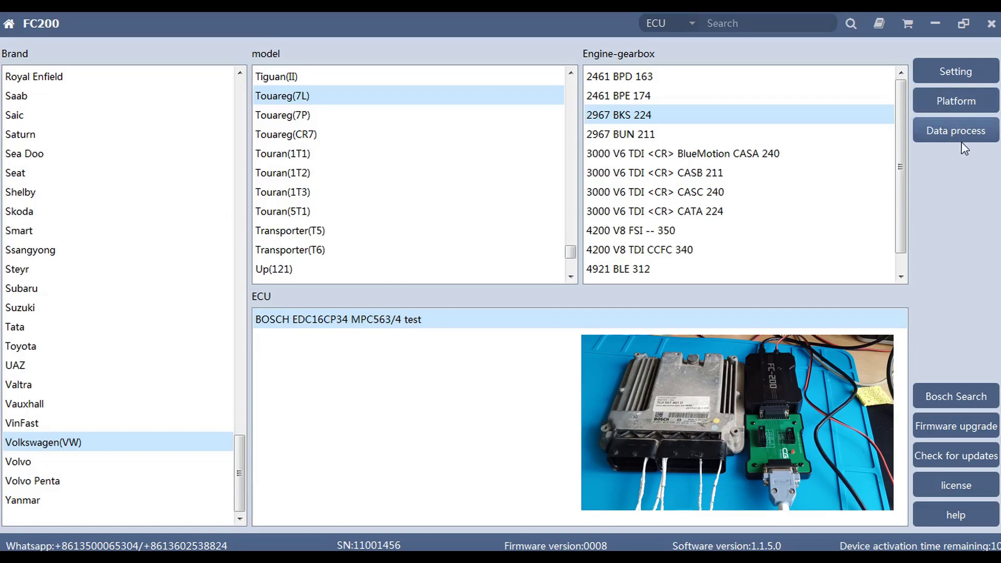
Open the EDC16CP34 operating platform and examine the wiring diagram's cable colours and T60/T94 connector pins, closing it when finished.
left_click(950, 103)
left_click(939, 58)
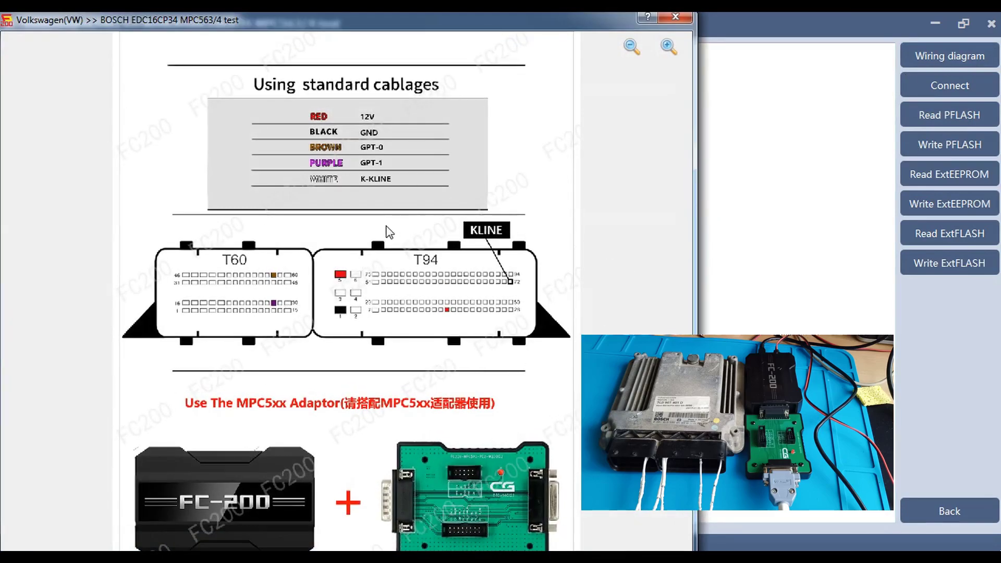
scroll(390, 233, "up", 2)
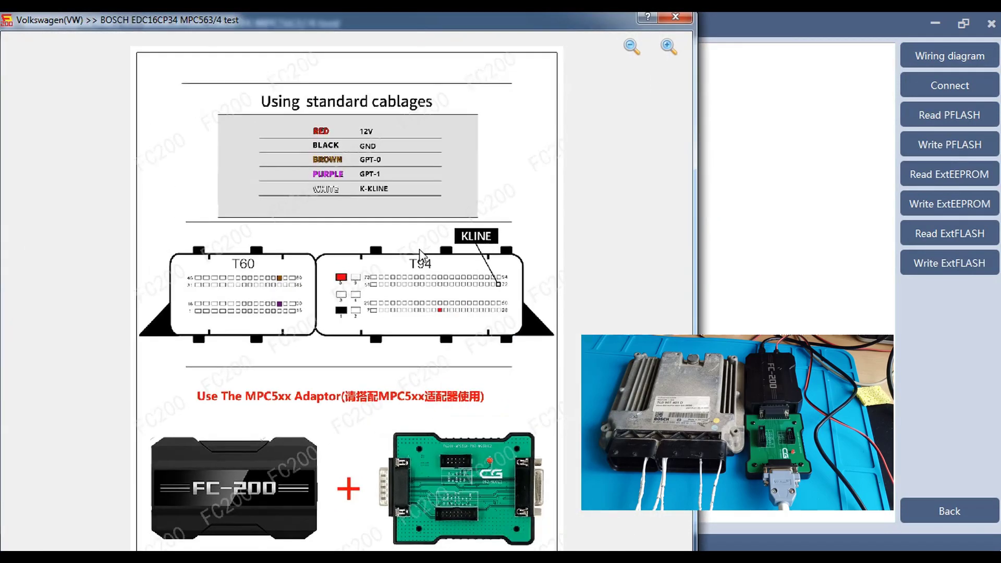
scroll(419, 250, "up", 1)
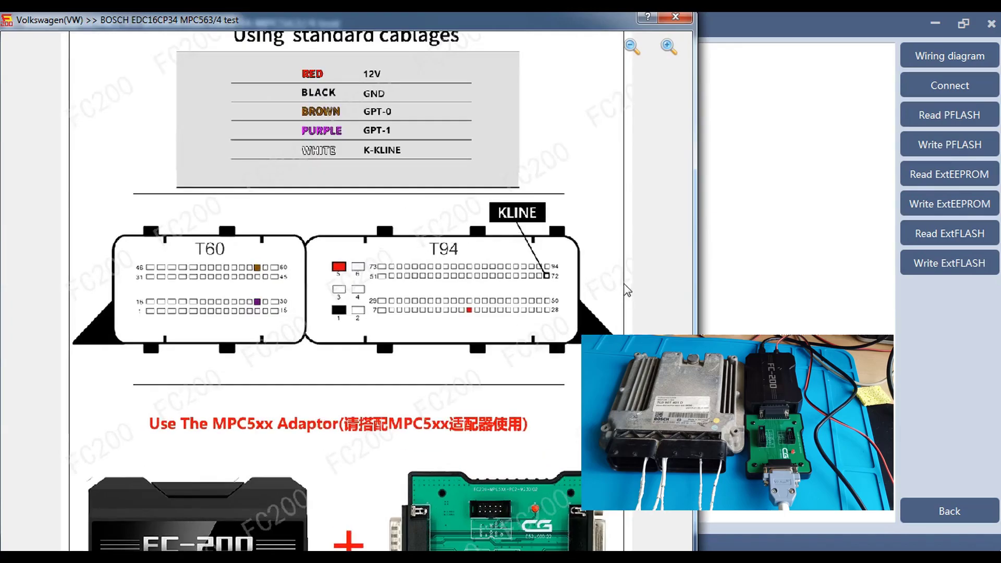
scroll(508, 286, "up", 2)
scroll(593, 291, "down", 1)
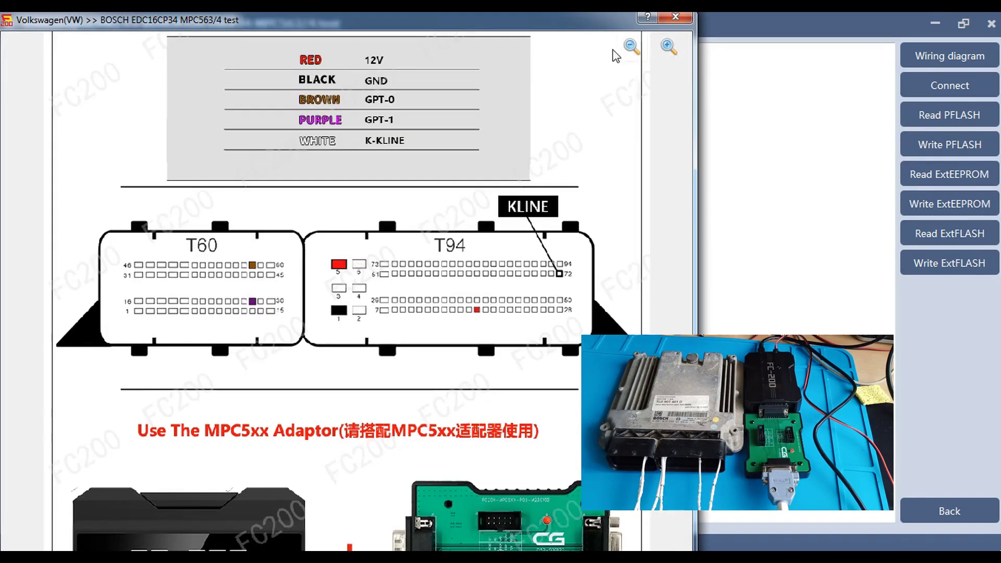
left_click(675, 18)
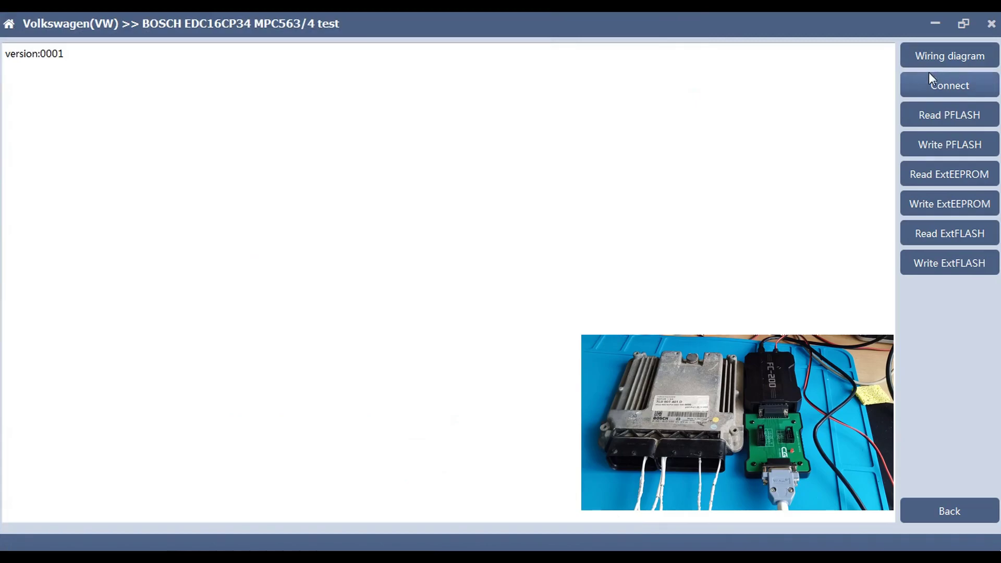
Connect to the ECU and back up its PFLASH into a new Desktop folder, agreeing to provide FLASH files for development.
left_click(948, 86)
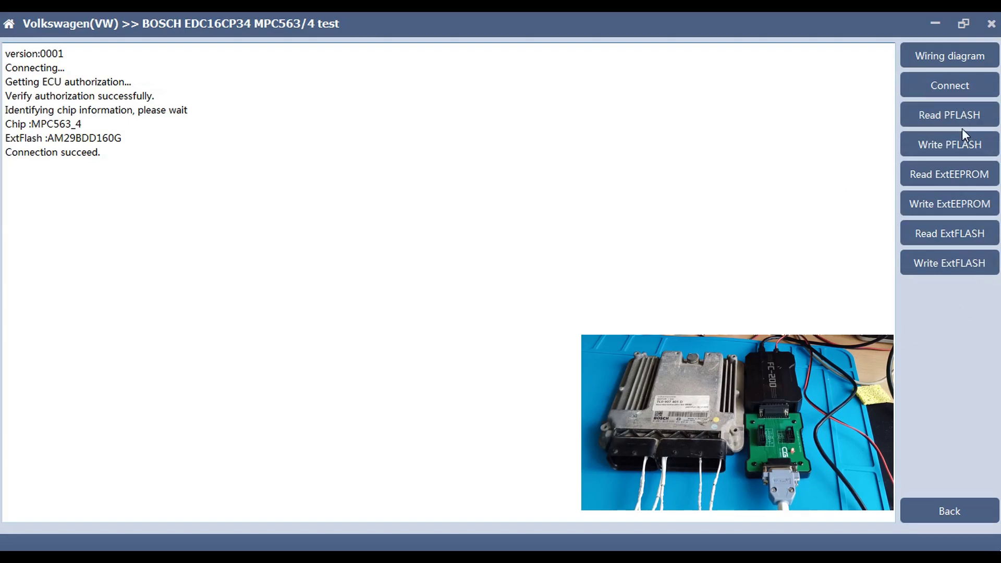
left_click(943, 116)
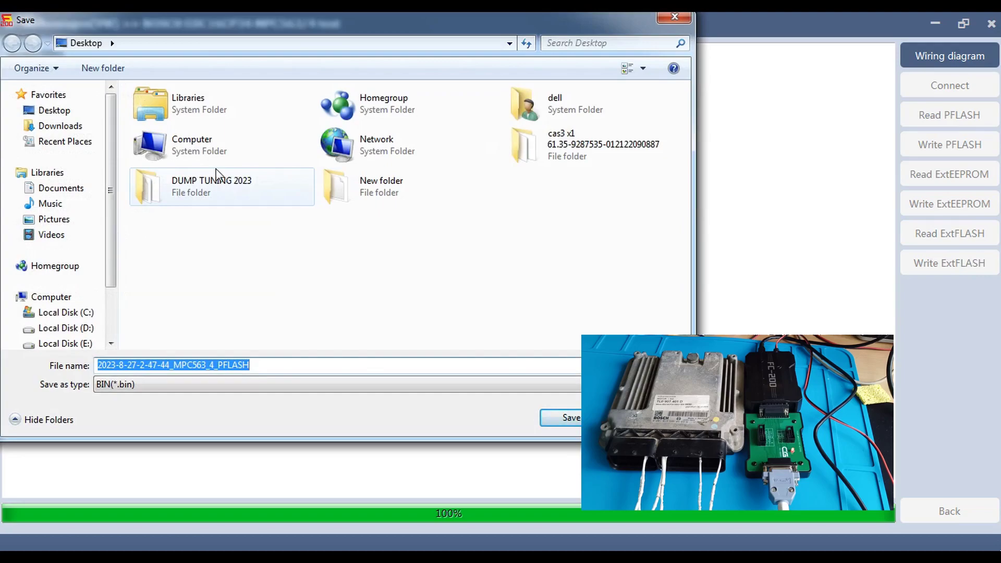
left_click(103, 68)
key("Return")
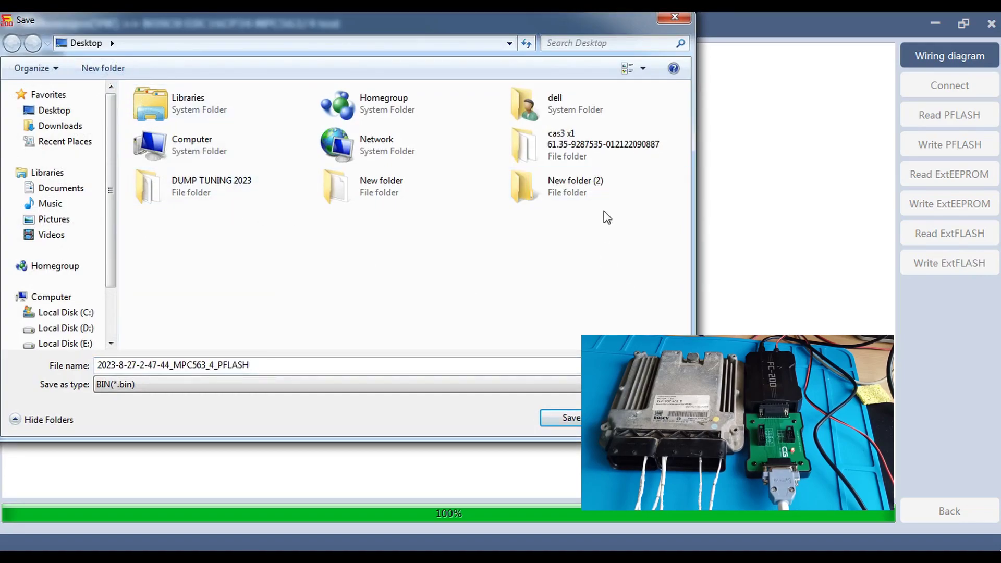
double_click(598, 203)
left_click(565, 416)
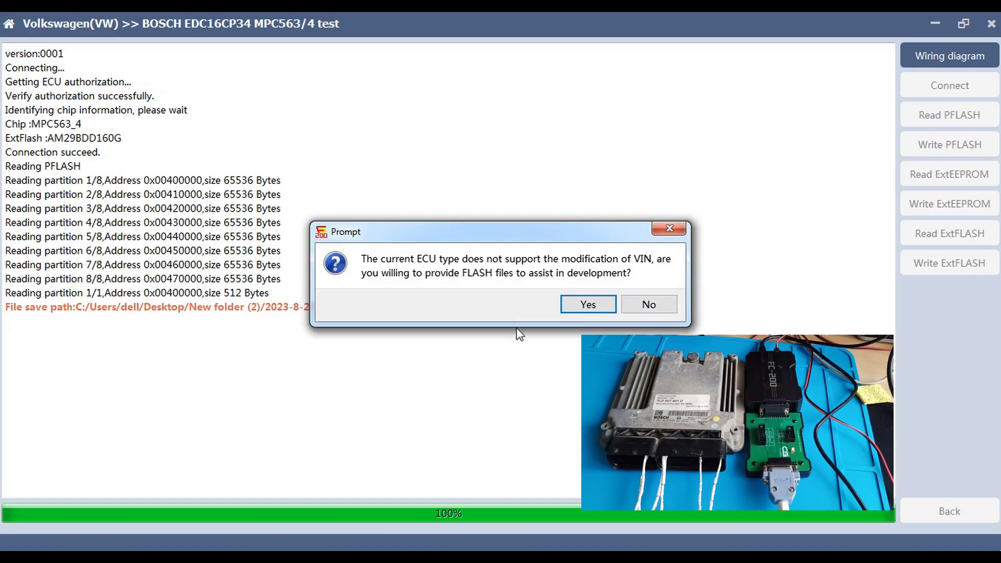
left_click(588, 306)
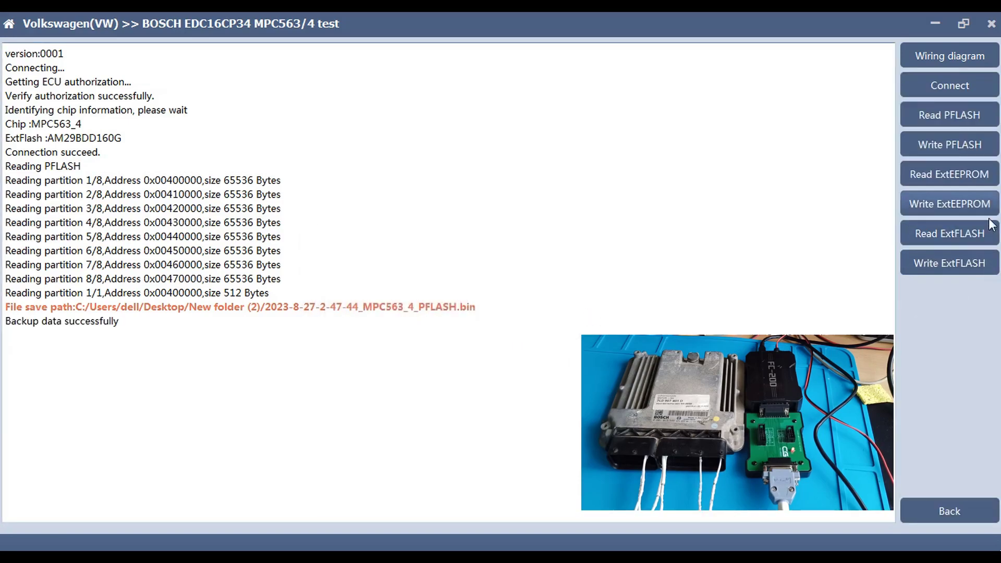
Read the ECU's ExtEEPROM and save the backup in New folder (2) on the Desktop under the proposed name.
left_click(954, 176)
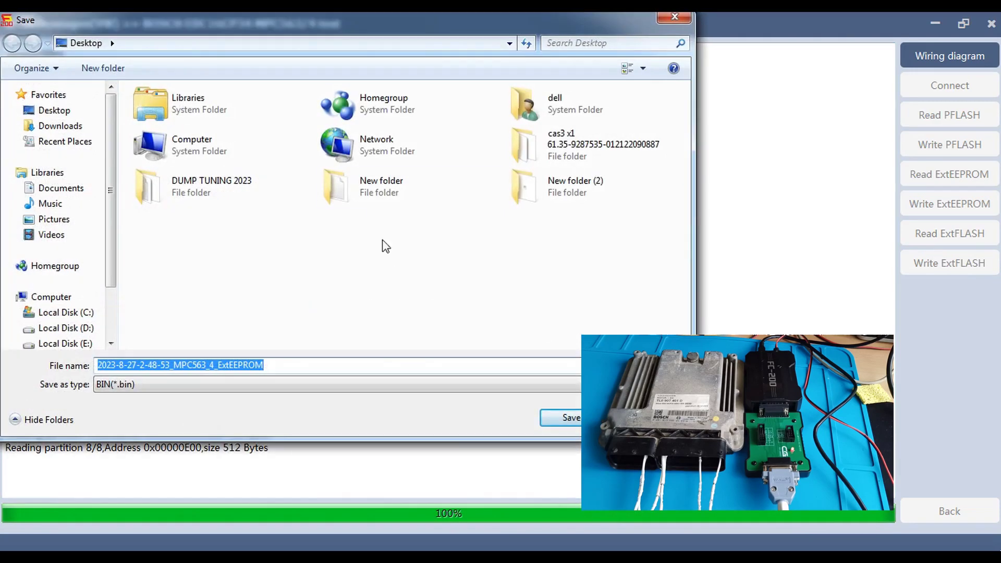
double_click(571, 198)
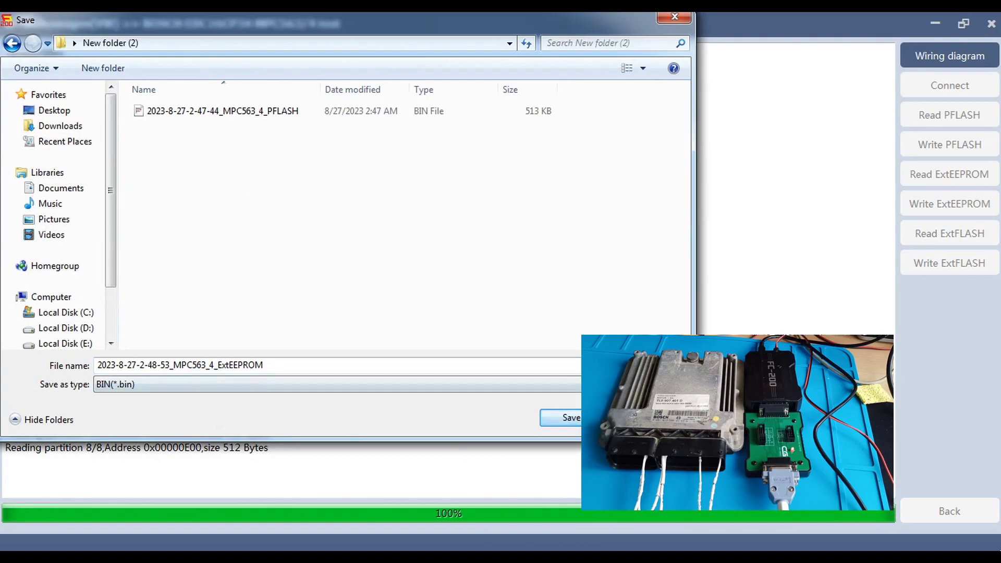
left_click(562, 418)
Read the ECU's ExtFLASH, save the backup in New folder (2) under the proposed name, and check the read log.
left_click(952, 232)
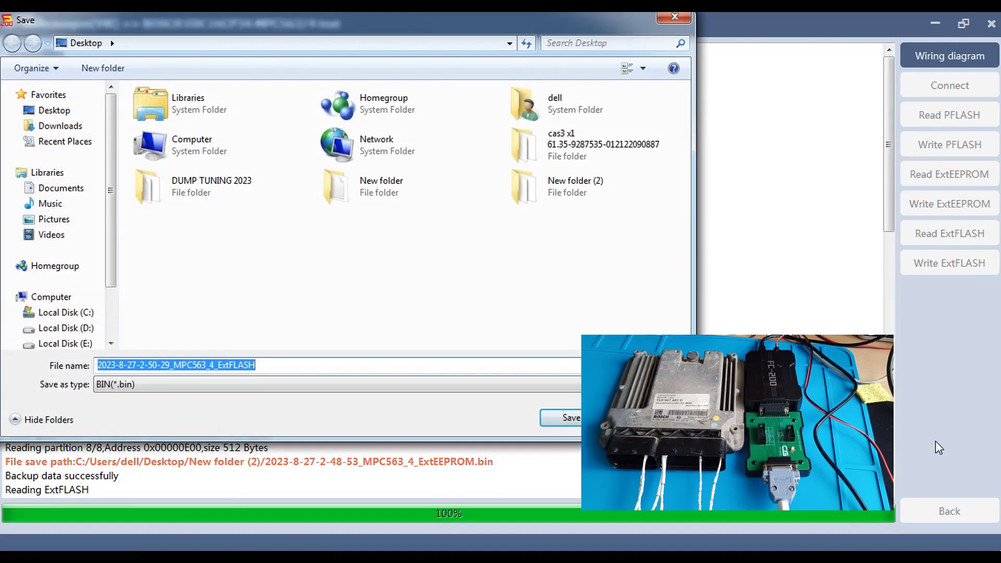
double_click(566, 191)
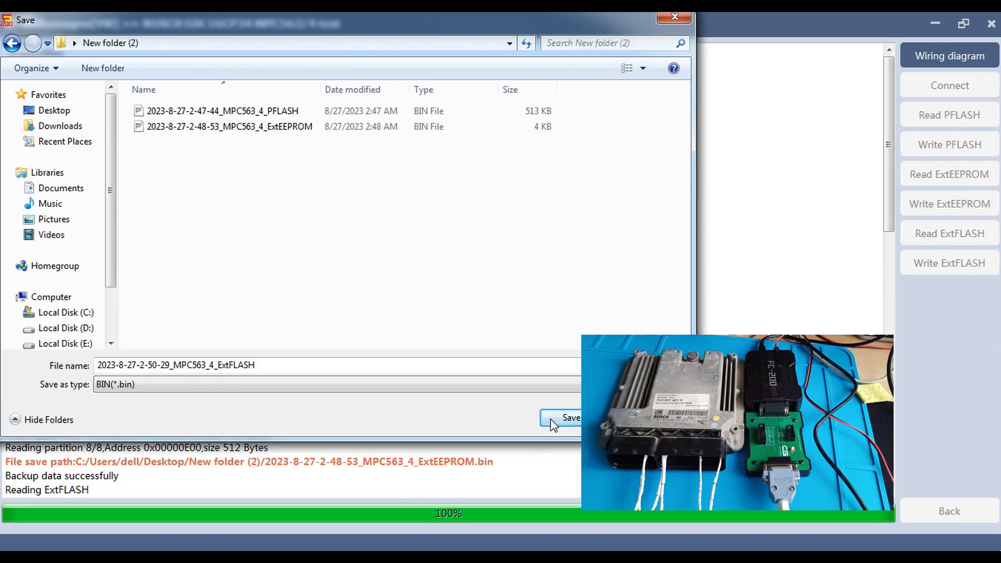
left_click(567, 418)
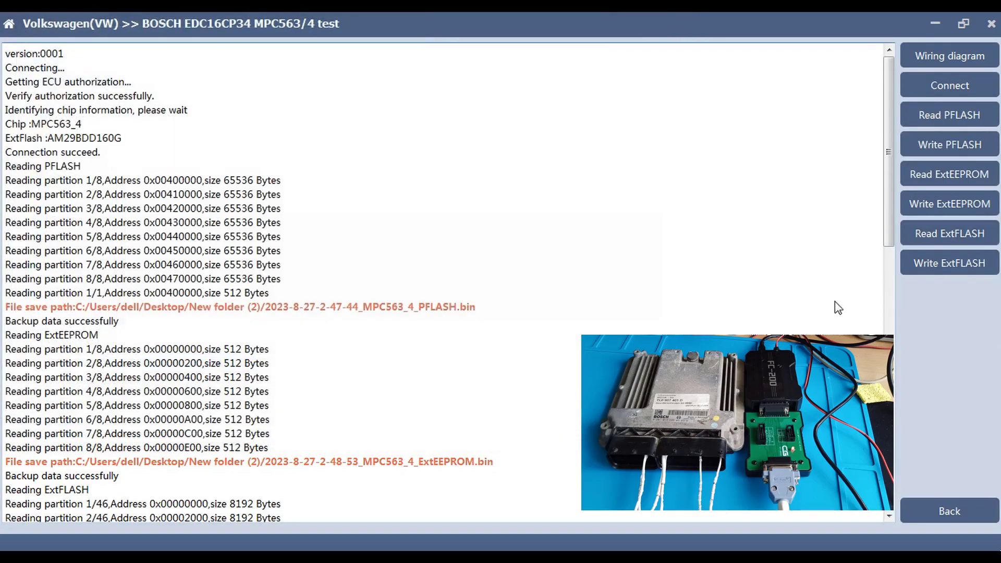
scroll(879, 303, "down", 15)
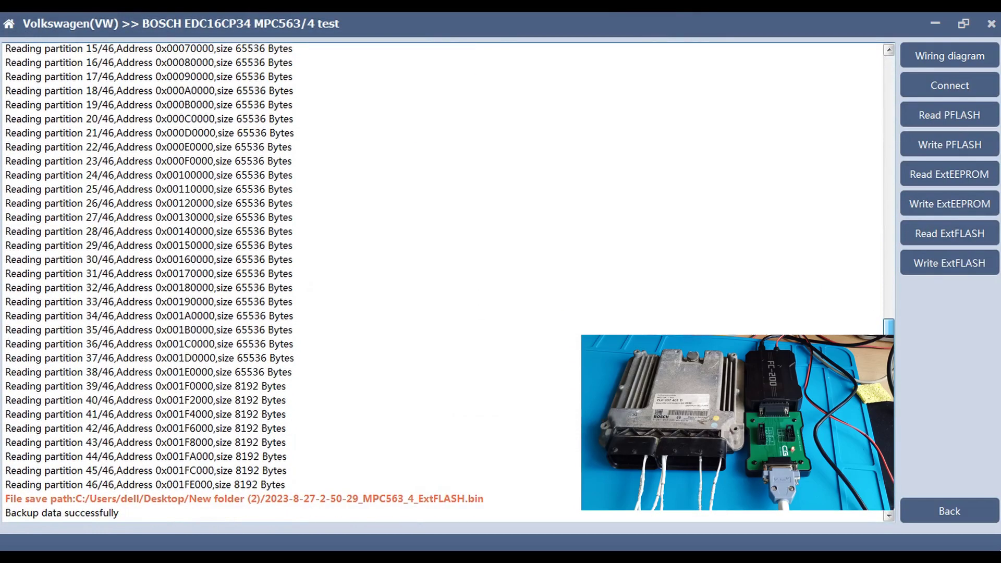
left_click_drag(886, 459, 924, 262)
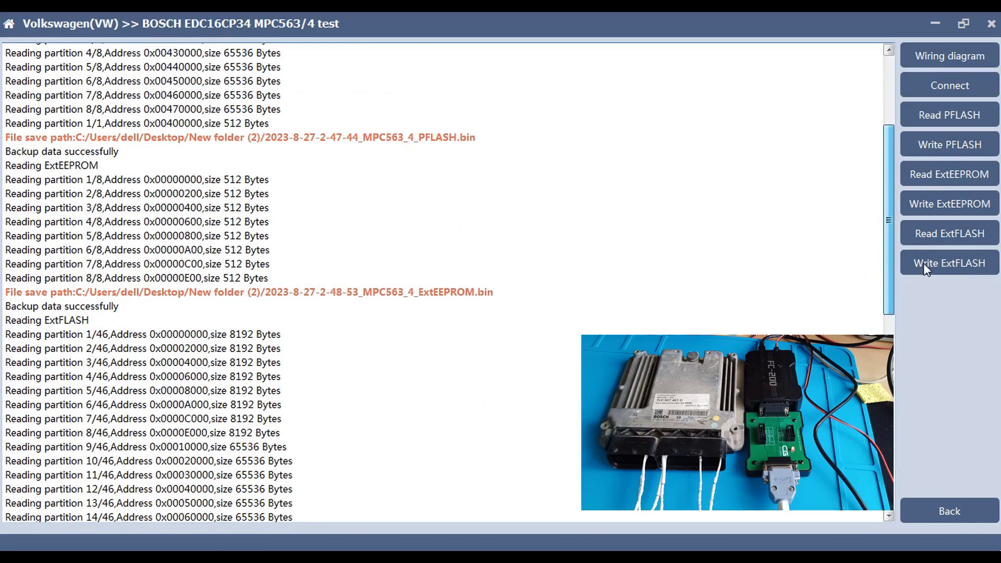
left_click_drag(924, 263, 902, 493)
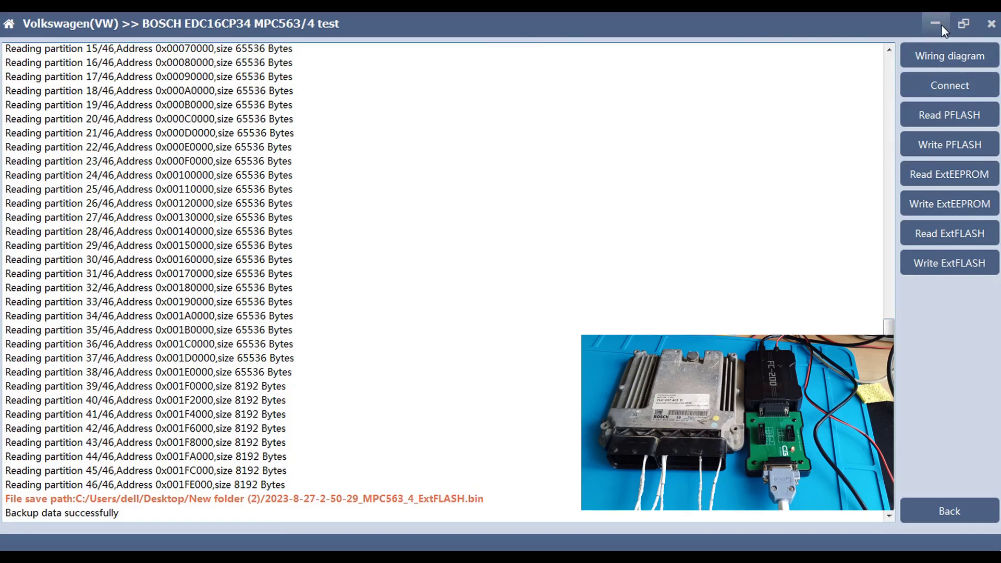
Write edc16cp_DPF__FLAPS__EGR__TVA to the ECU's ExtFLASH, accepting the overwrite and file verification, and check the write log.
left_click(951, 260)
left_click(598, 315)
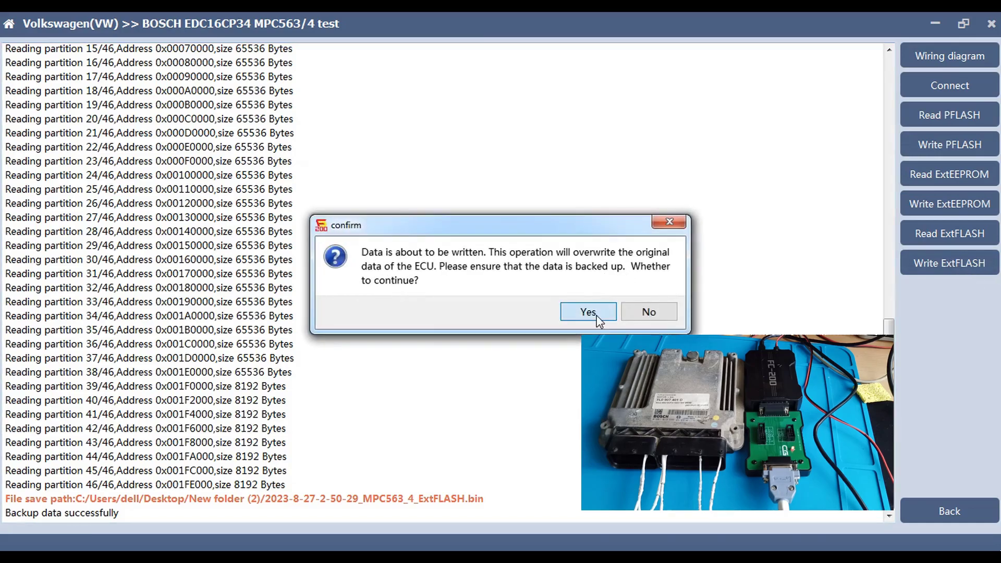
left_click(232, 158)
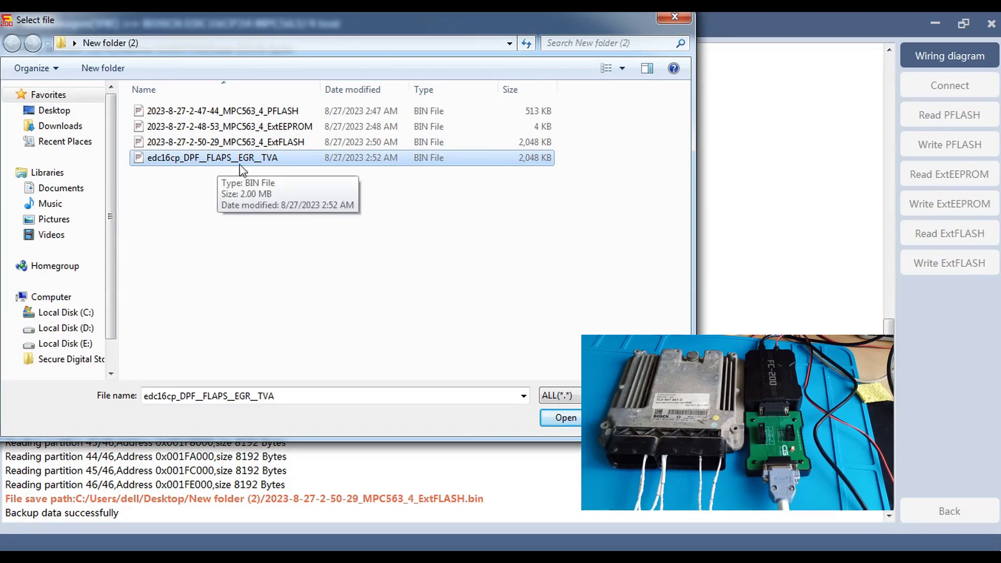
left_click(565, 417)
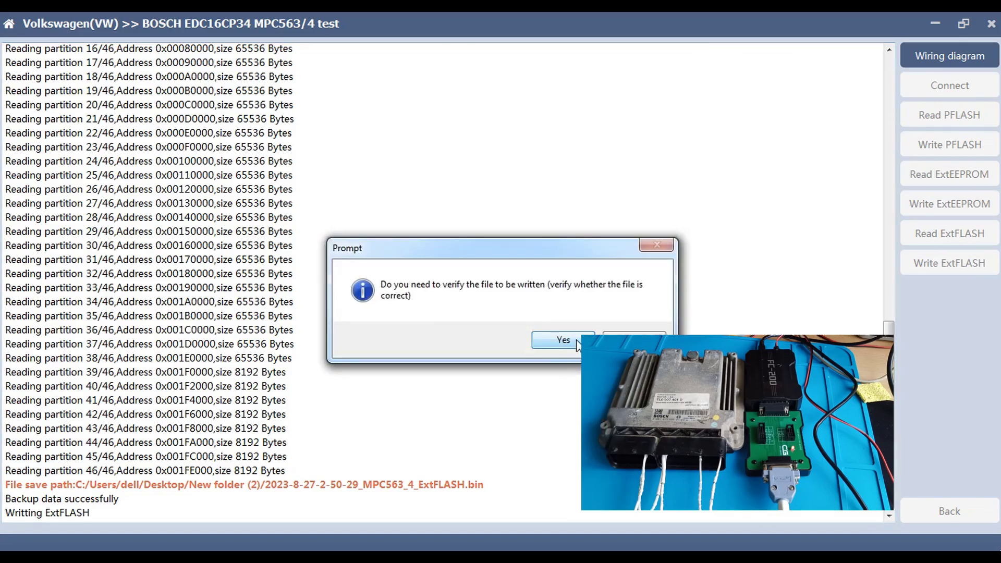
left_click(574, 339)
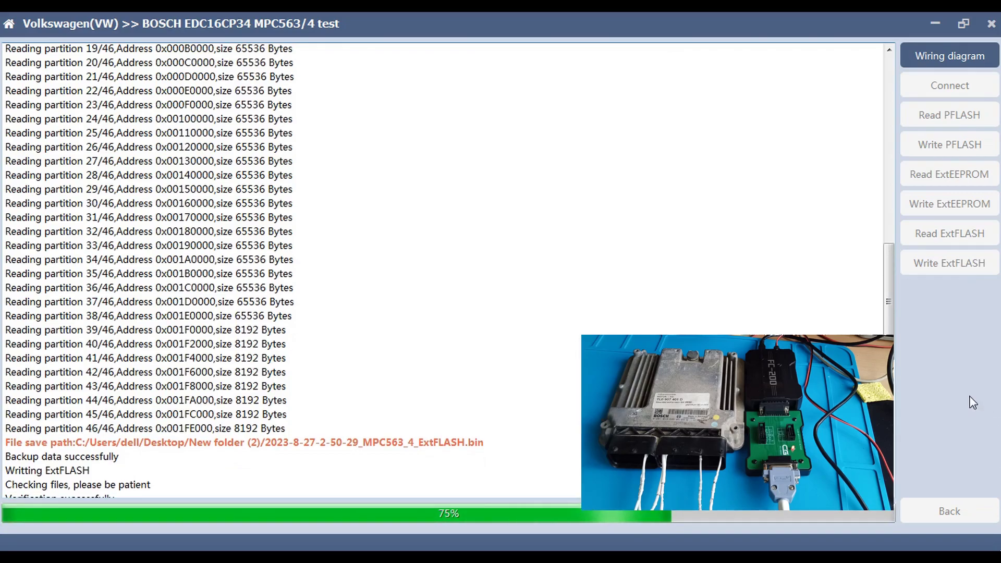
scroll(893, 413, "up", 5)
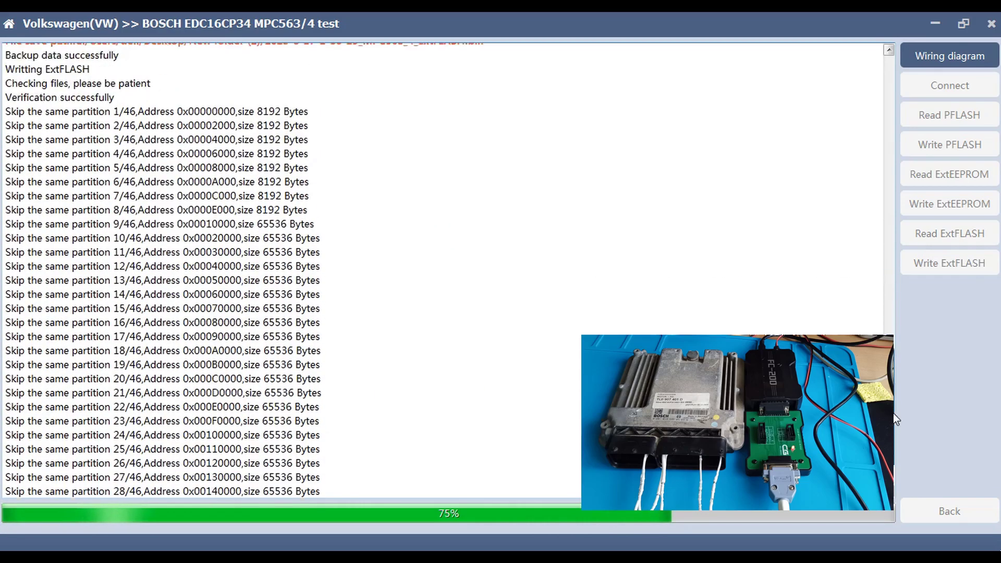
scroll(895, 401, "down", 1)
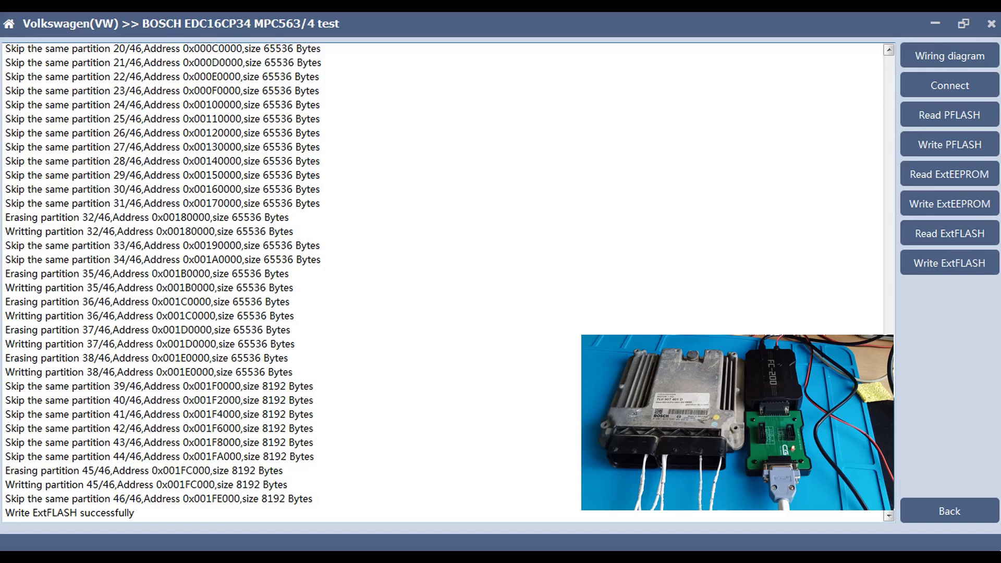
mouse_move(893, 464)
left_mouse_down()
mouse_move(902, 121)
mouse_move(896, 453)
left_mouse_up()
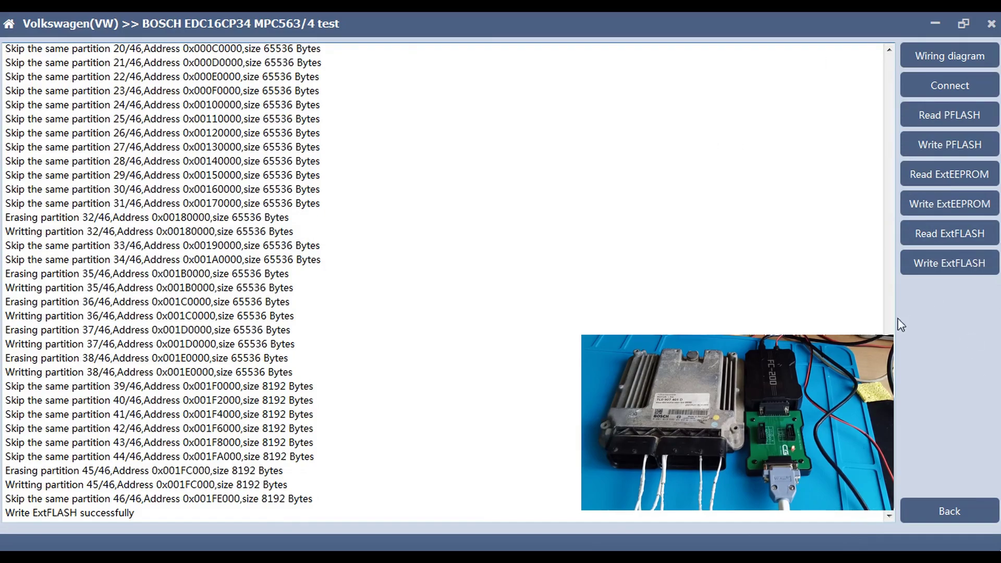
Leave the EDC16CP34 page and bring up the engine variants of the BMW 5 Series(E60).
left_click(950, 511)
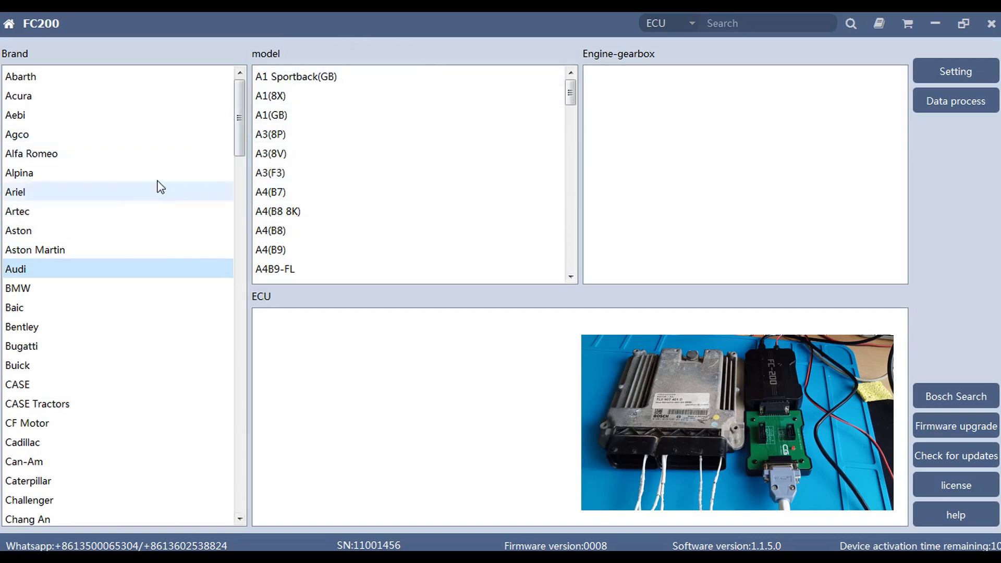
left_click(45, 288)
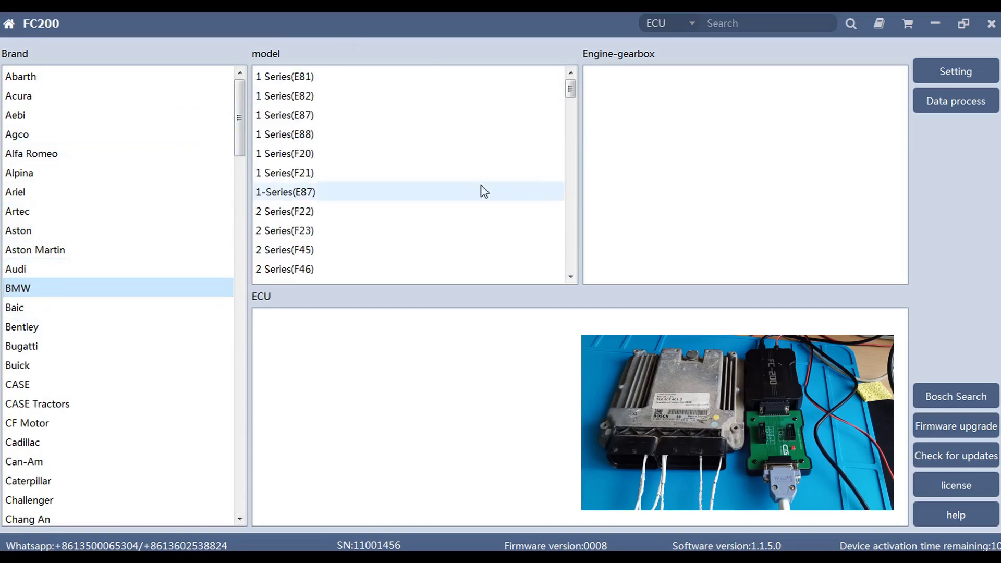
left_click_drag(571, 93, 573, 120)
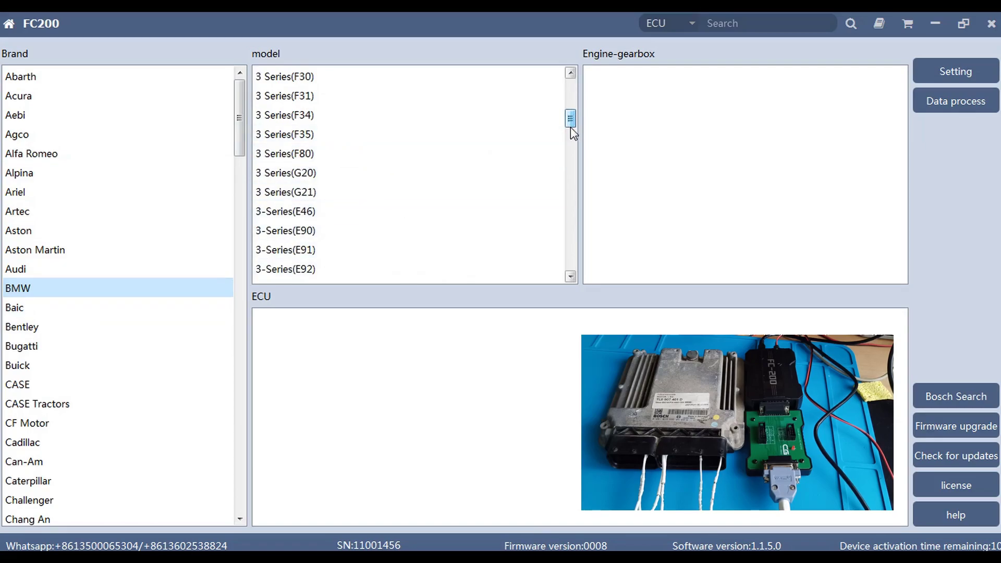
left_click_drag(570, 128, 570, 136)
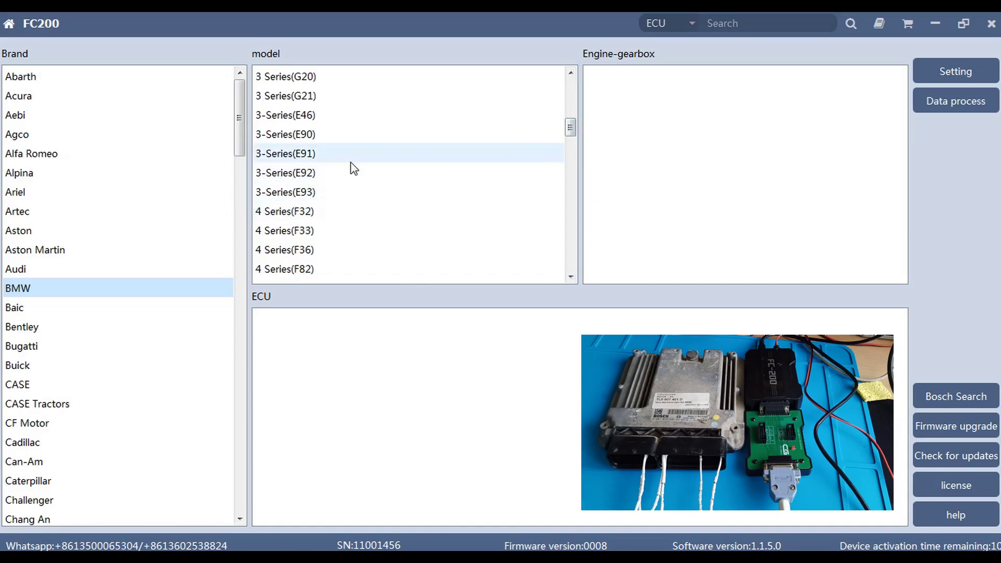
scroll(329, 155, "down", 3)
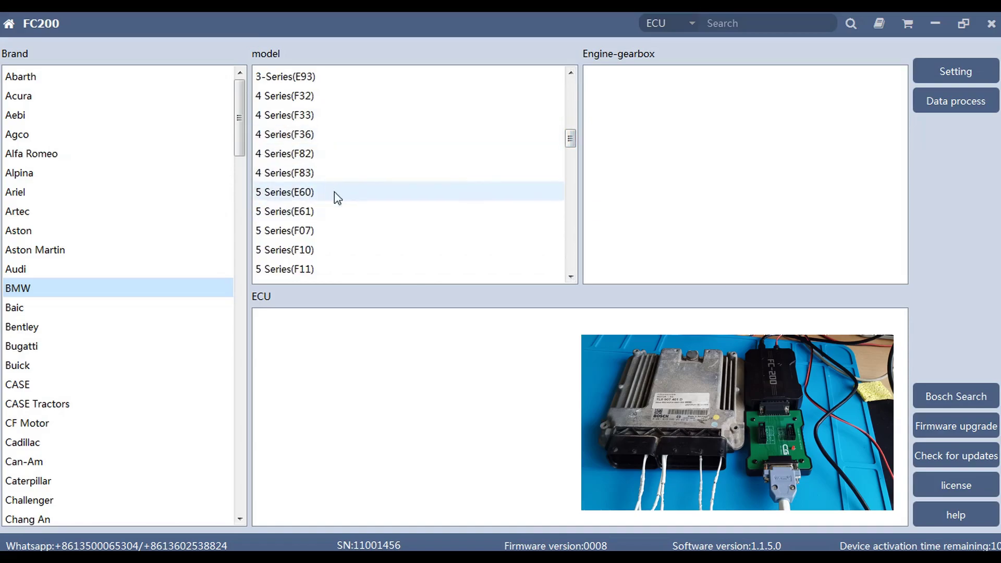
left_click(317, 134)
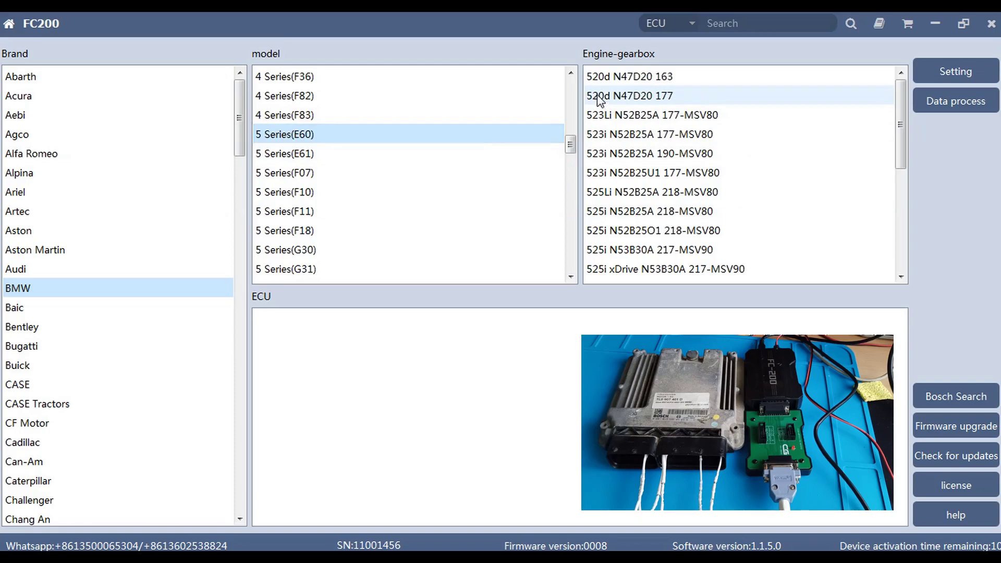
Check the ECU assigned to each 5 Series(E60) engine from 520d N47D20 163 through 525i N53B30A 217-MSV90.
left_click(618, 80)
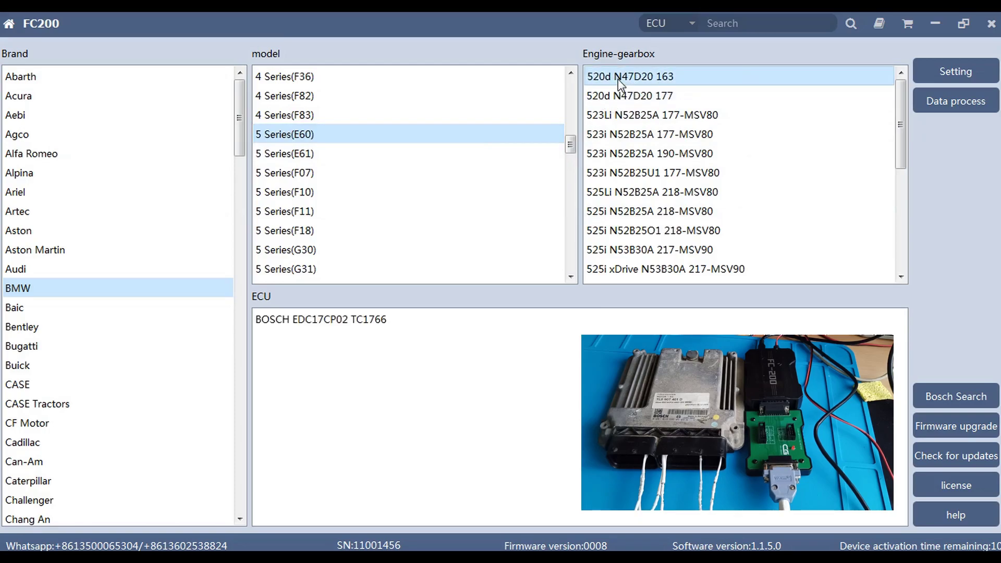
left_click(643, 99)
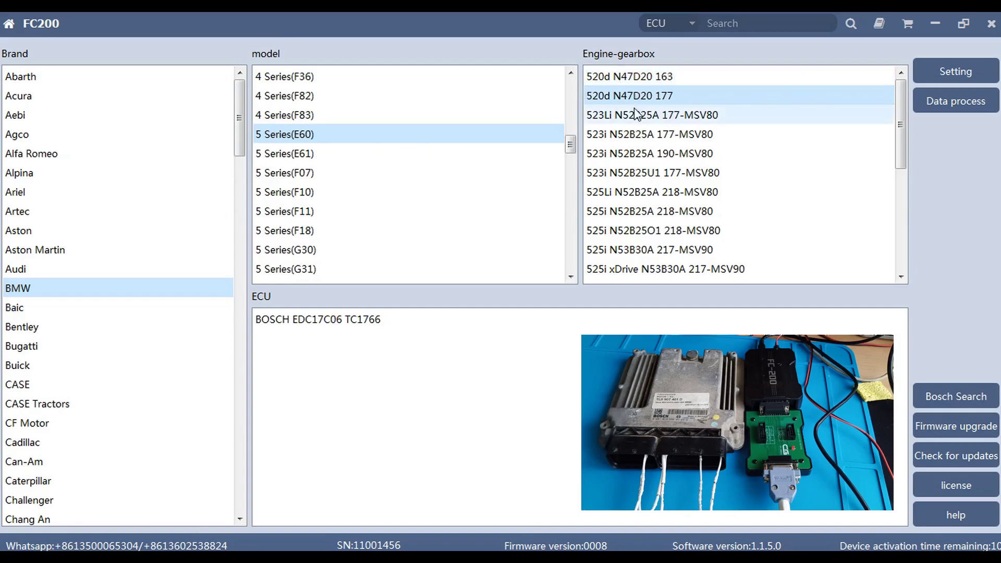
left_click(636, 117)
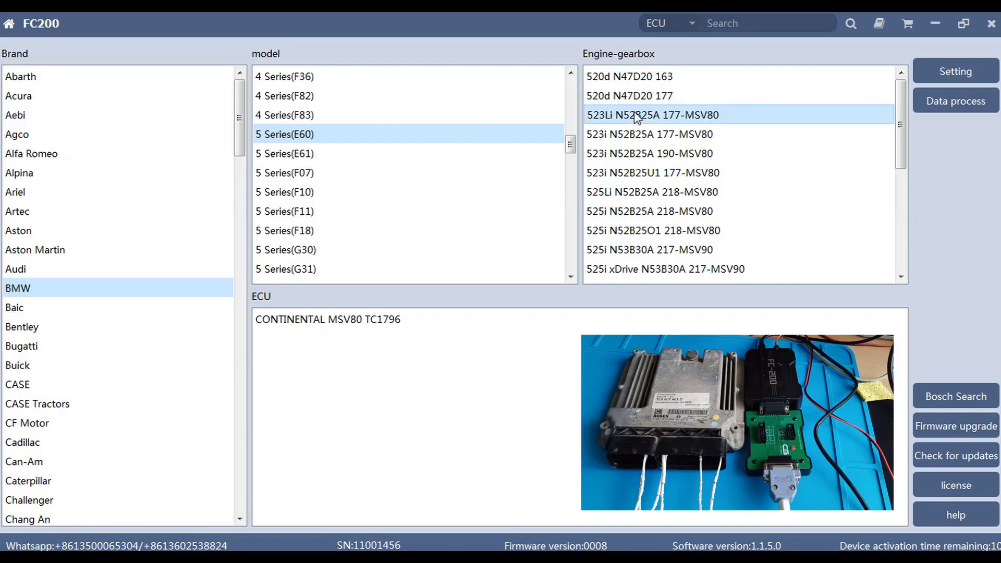
left_click(646, 136)
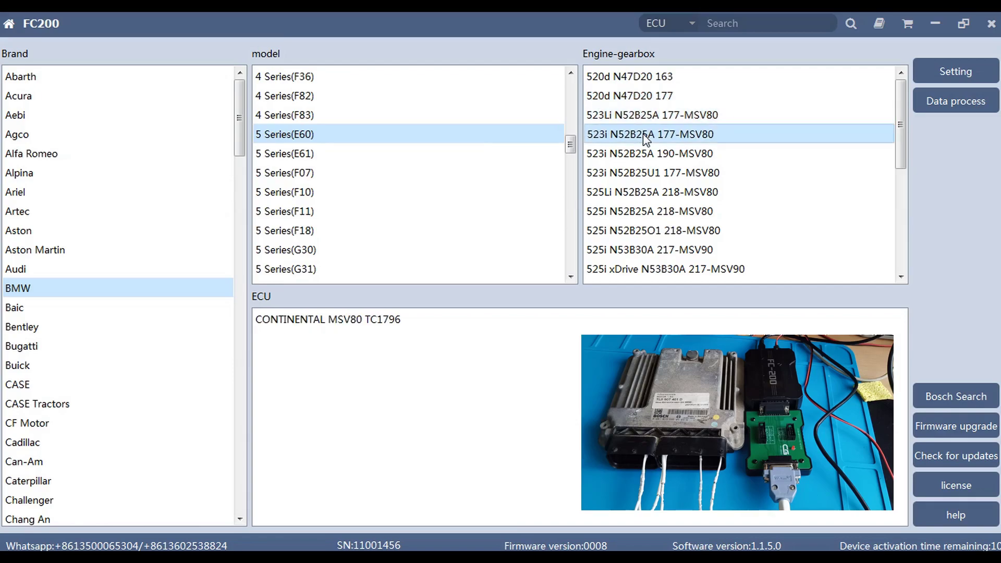
left_click(652, 153)
left_click(665, 170)
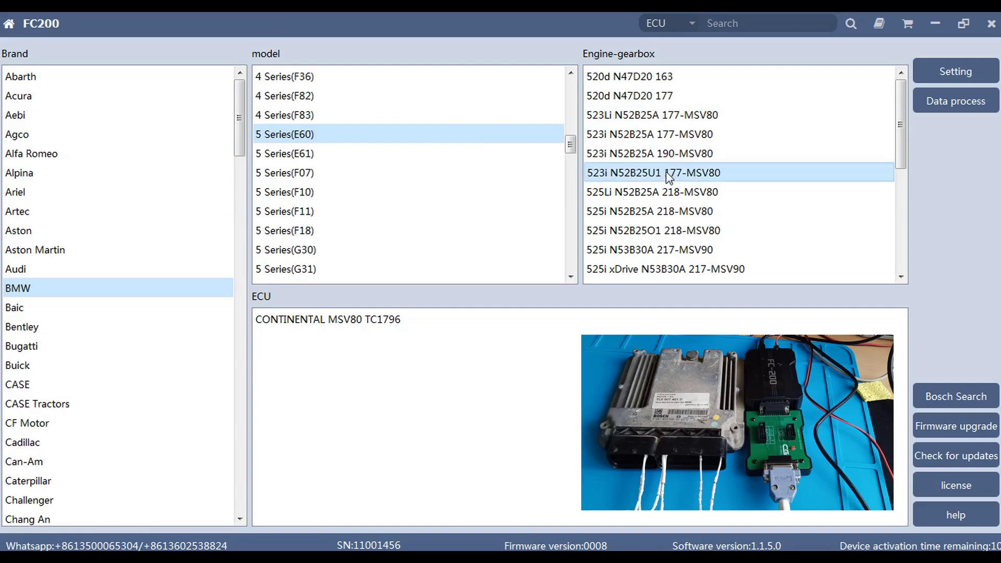
left_click(674, 193)
left_click(678, 212)
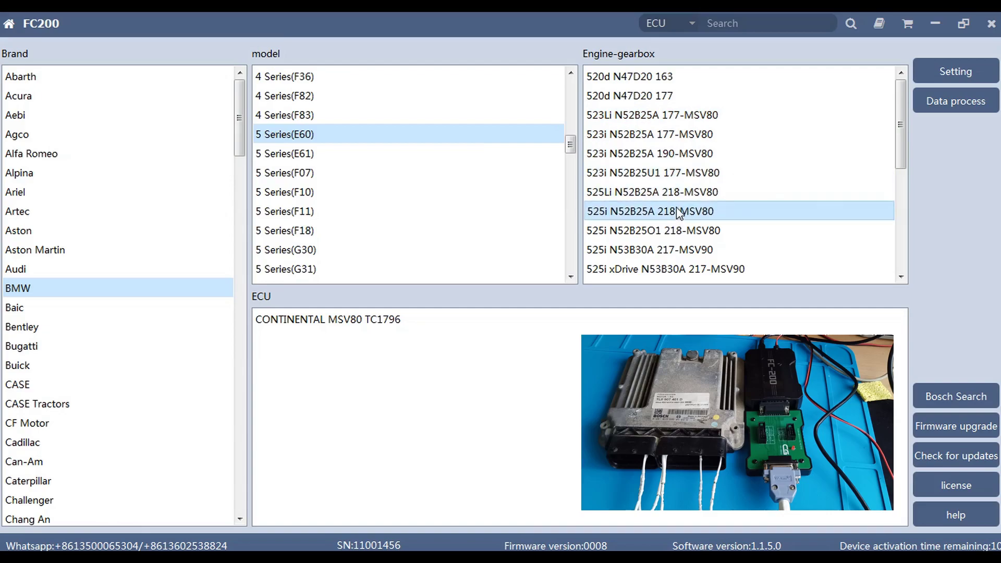
left_click(675, 231)
left_click(676, 249)
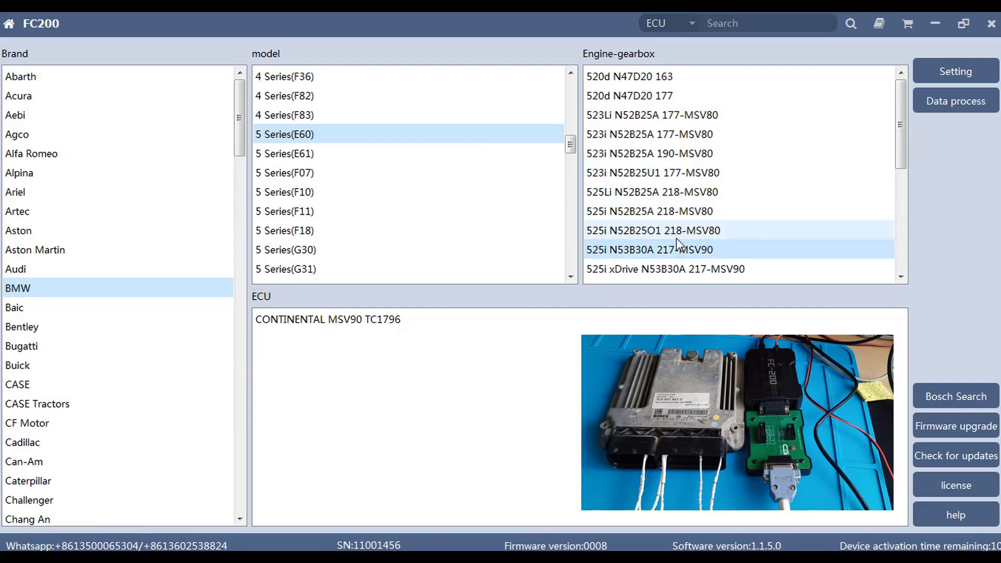
Check the ECUs of the 5 Series(E60) engines from 525i xDrive N53B30A 217-MSV90 through 530i N52B30A 258-MSV90.
scroll(676, 250, "down", 4)
scroll(693, 156, "up", 1)
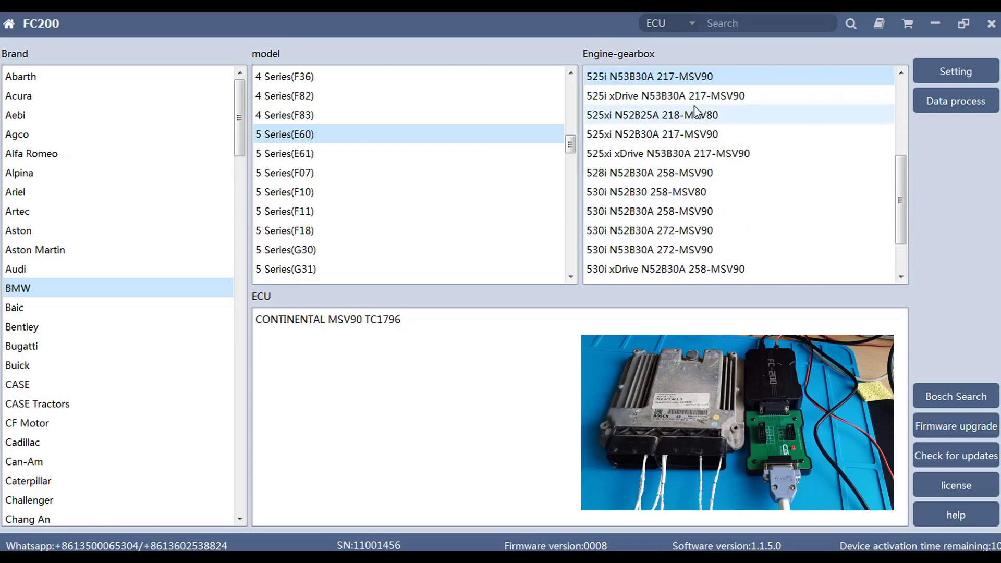
key("Down")
left_click(695, 116)
left_click(697, 134)
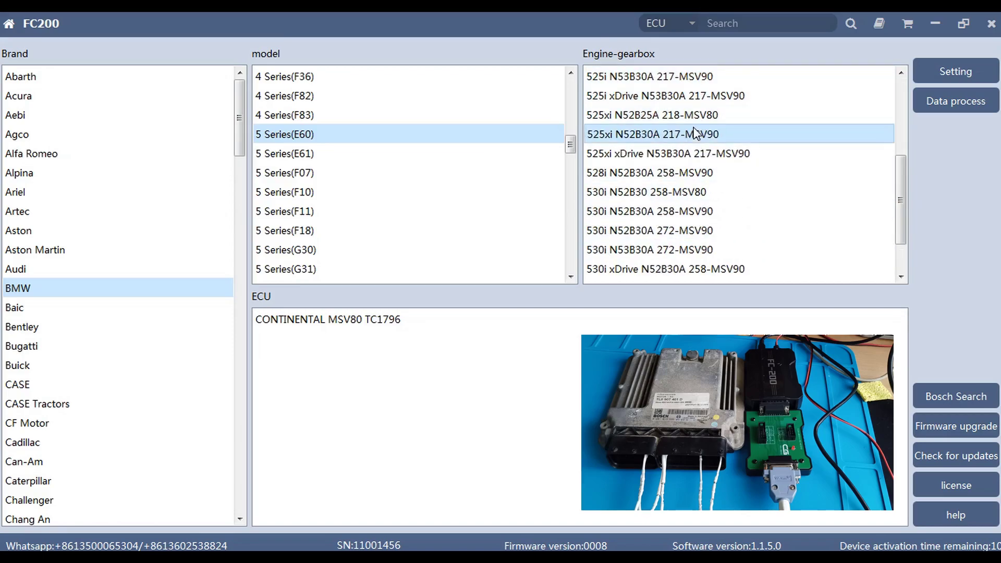
left_click(687, 153)
left_click(681, 172)
left_click(672, 193)
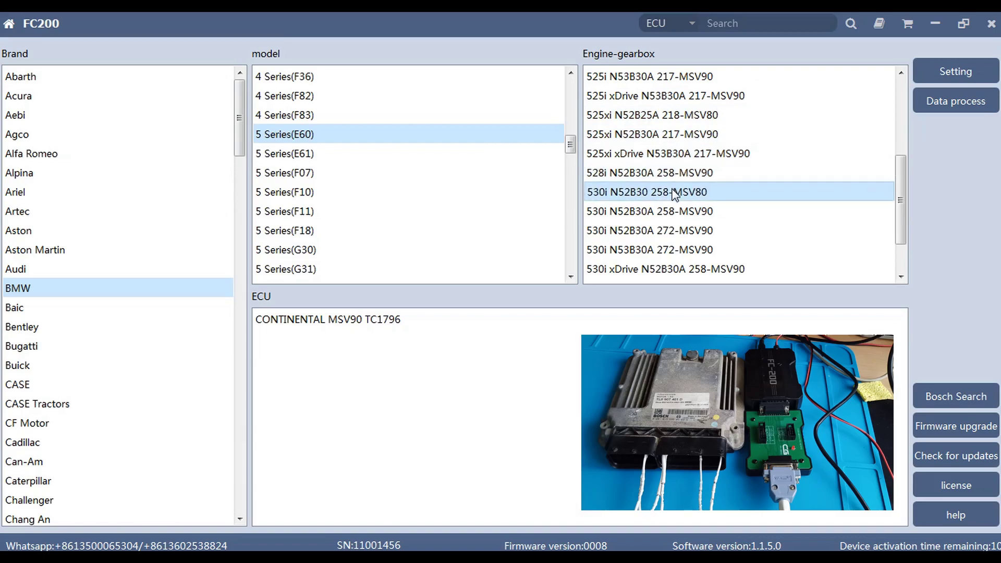
left_click(673, 209)
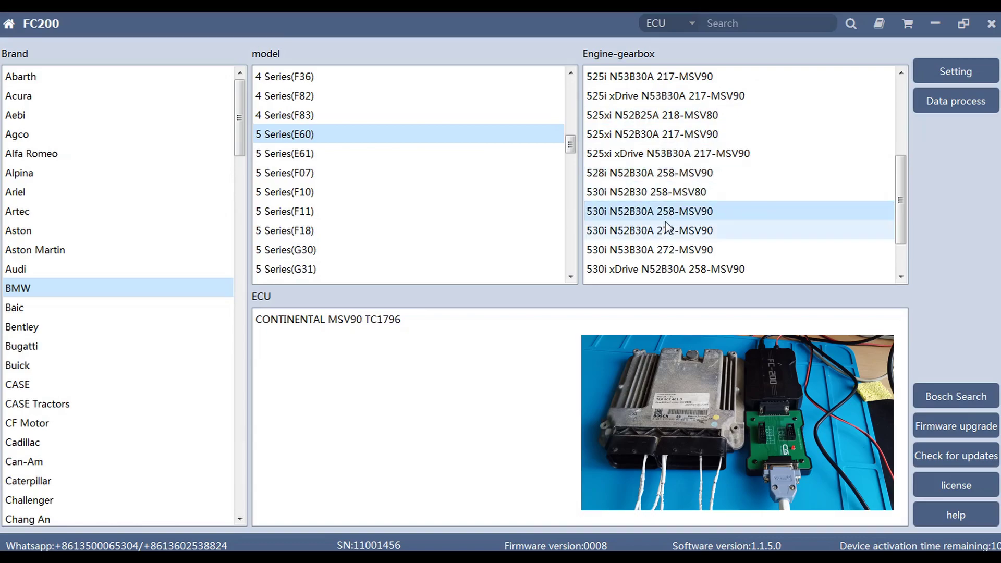
Check the ECUs of the remaining 5 Series(E60) engines, from 530i N52B30A 272-MSV90 through 530xi N53B30A 272-MSV90.
left_click(642, 250)
left_click(642, 237)
scroll(637, 170, "down", 1)
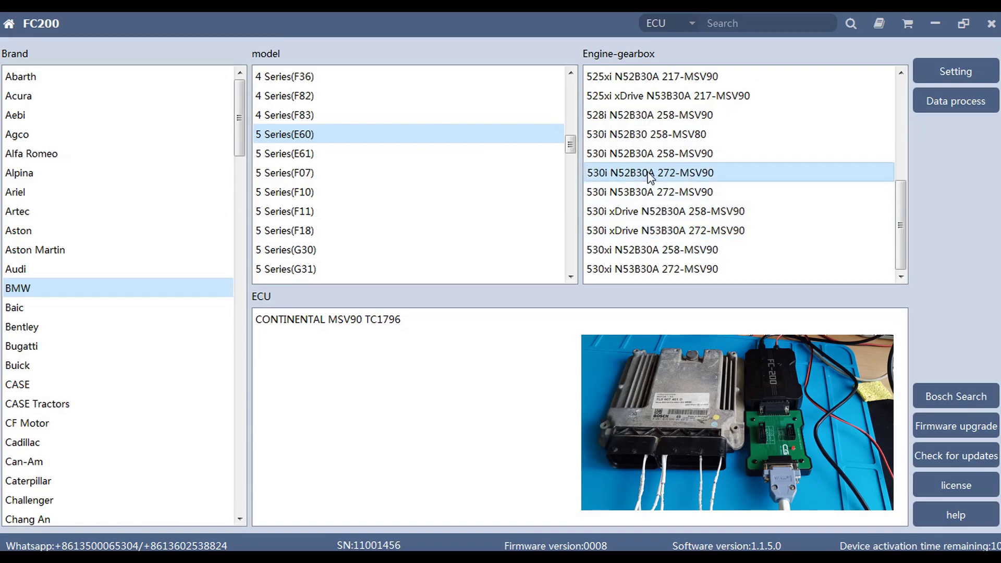
left_click(628, 192)
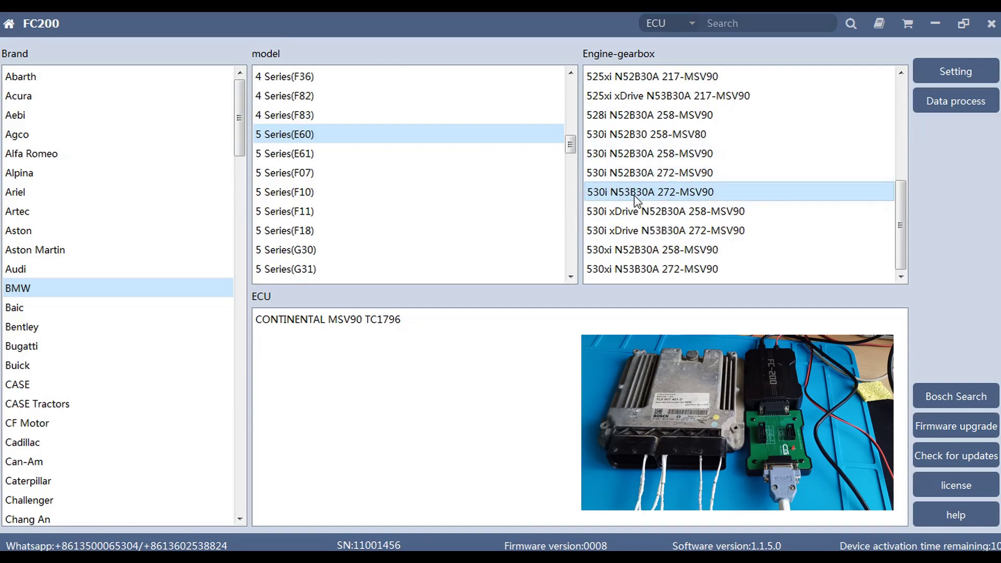
left_click(649, 211)
left_click(659, 233)
left_click(667, 249)
left_click(670, 268)
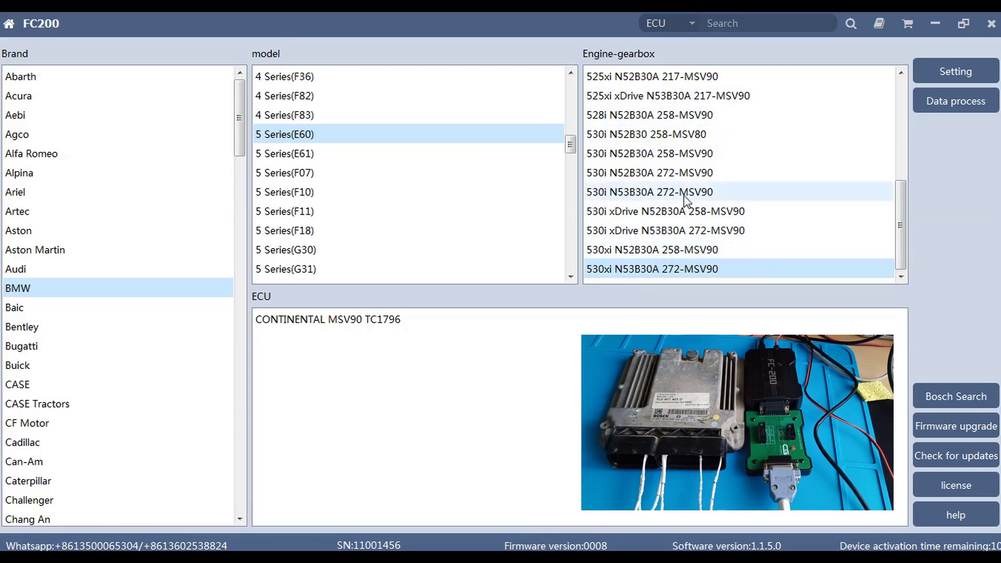
left_click(693, 271)
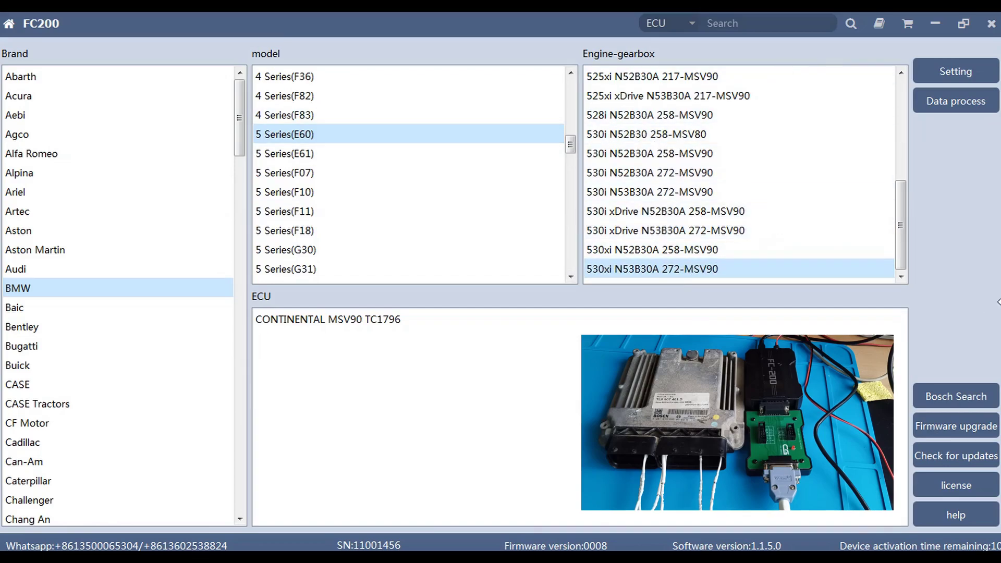
Examine the ECUs of several BMW 5 Series(E61) engines, from 520d N47D20 177 to 530i xDrive N52B30A 258-MSV90.
left_click(295, 154)
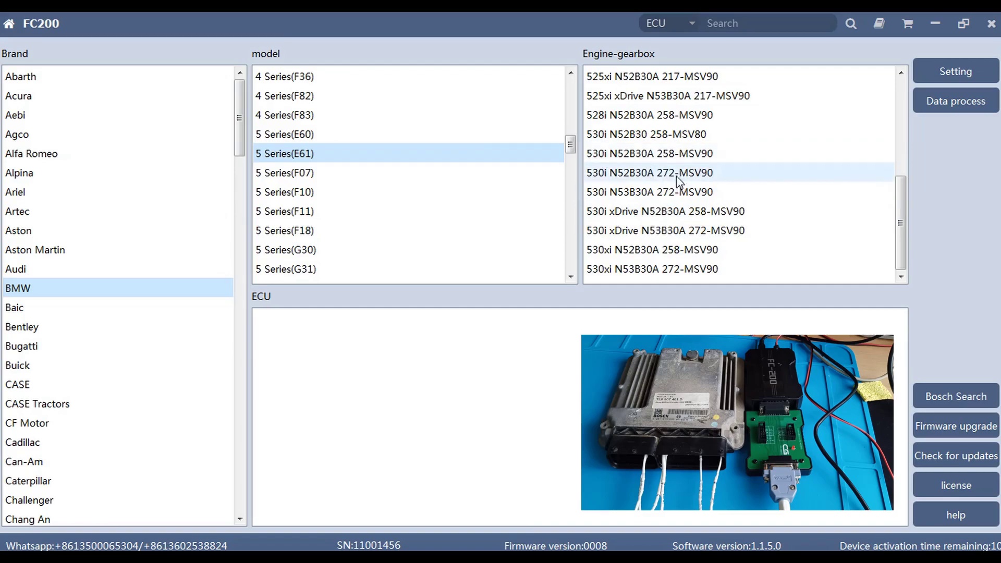
left_click_drag(900, 245, 901, 99)
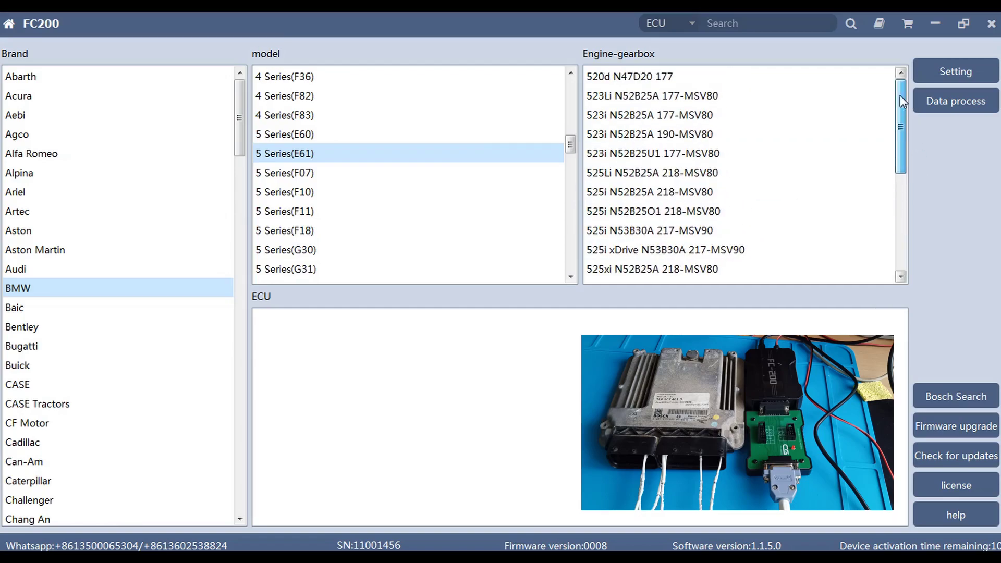
left_click(665, 77)
left_click(671, 96)
left_click(665, 77)
left_click(667, 96)
left_click(666, 115)
left_click(667, 173)
left_click(667, 250)
scroll(666, 229, "down", 3)
left_click(670, 250)
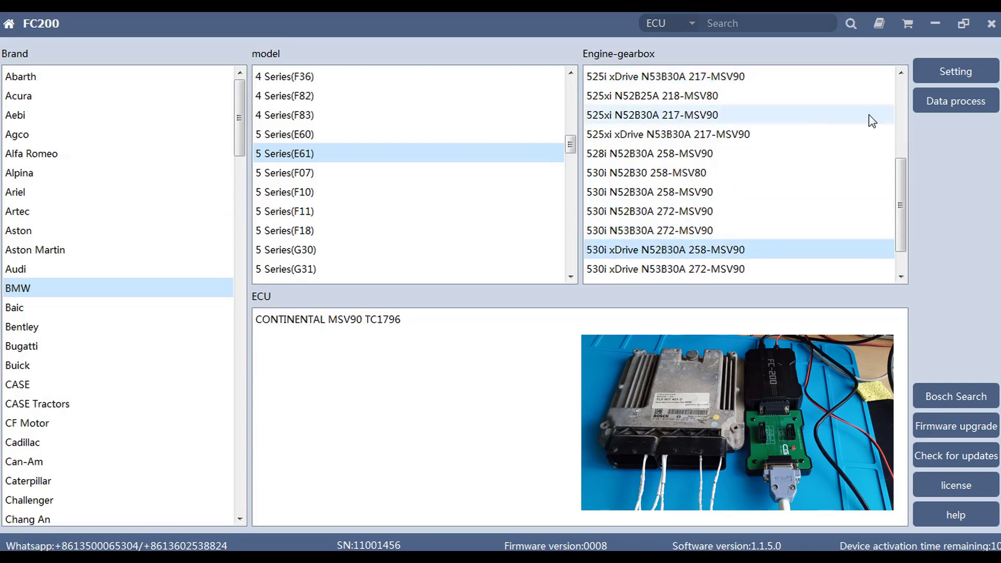
Change the display mode from Category to Merge and apply the setting.
left_click(937, 71)
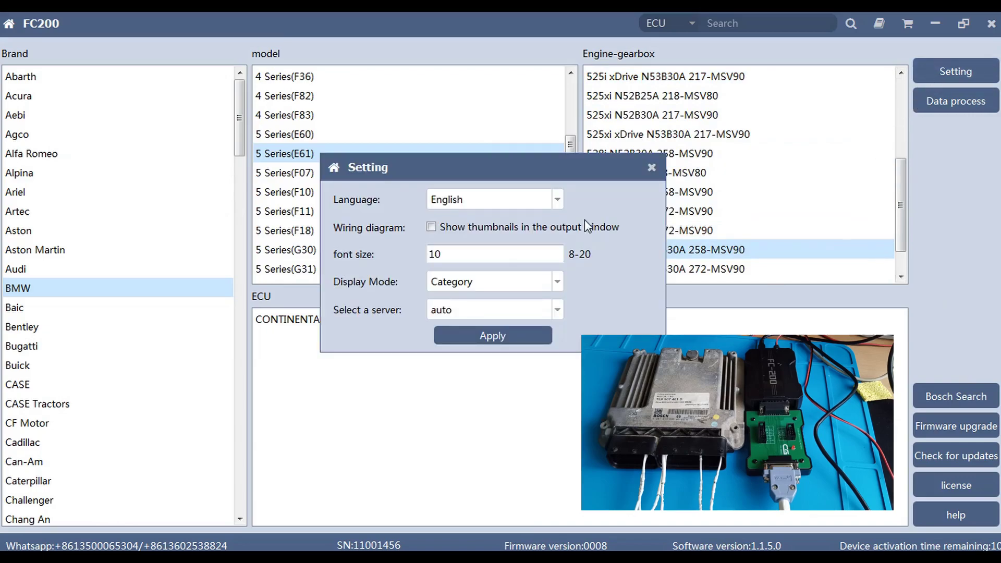
left_click(537, 288)
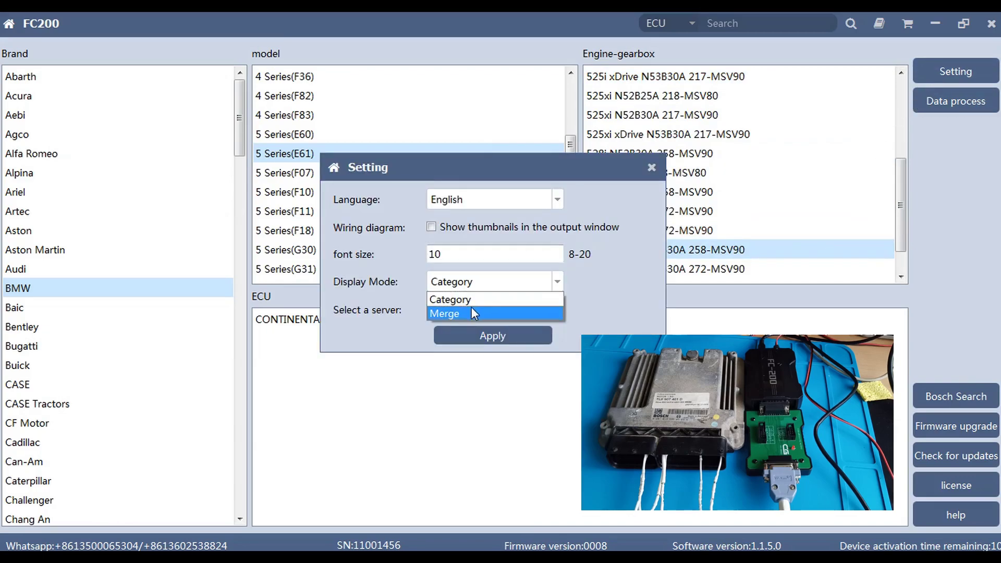
left_click(472, 309)
left_click(495, 335)
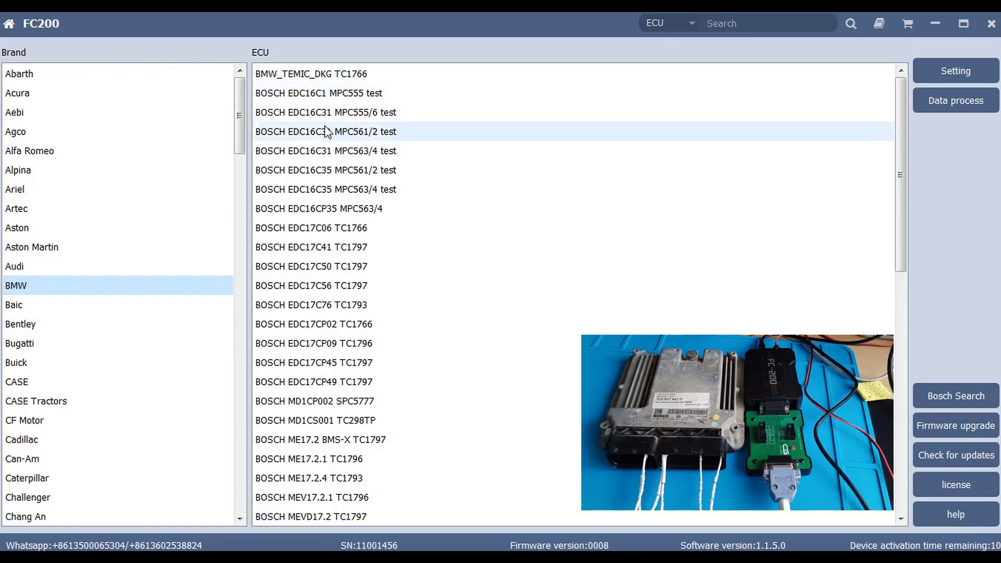
Look through the supported BMW Bosch EDC16 ECUs, from EDC16C1 MPC555 to EDC16CP35 MPC563/4.
left_click(327, 193)
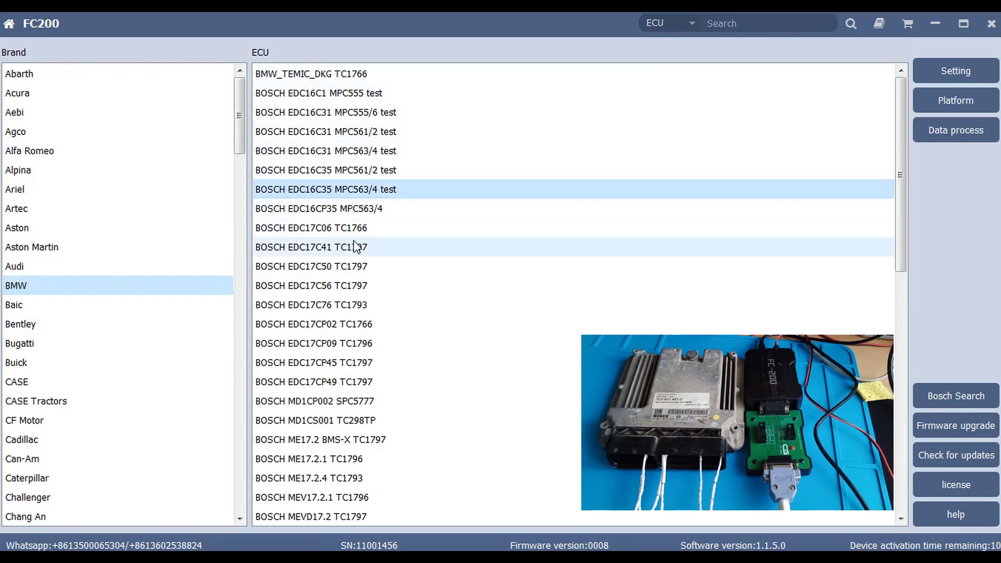
left_click(353, 210)
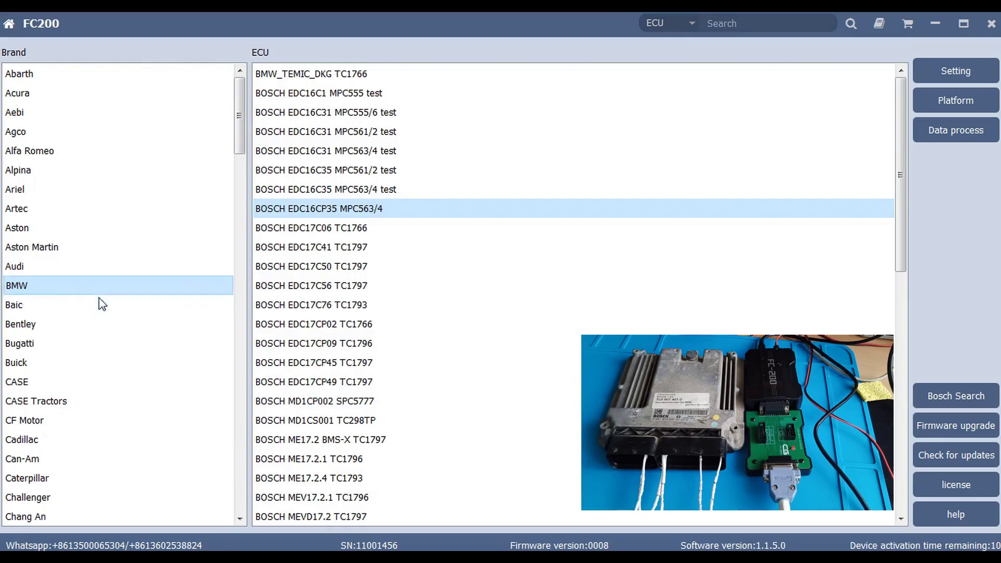
left_click(320, 94)
left_click(322, 113)
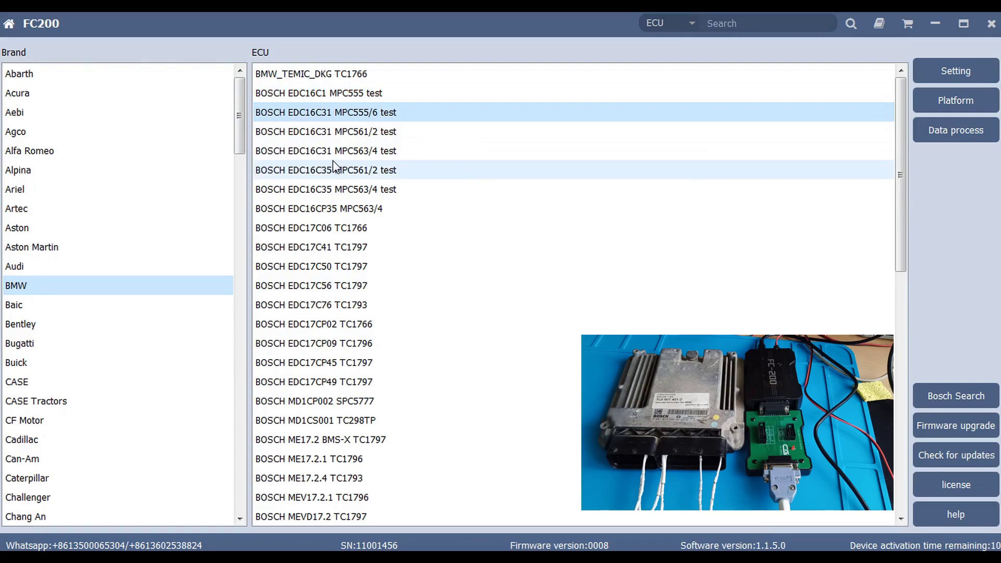
left_click(339, 172)
left_click(358, 208)
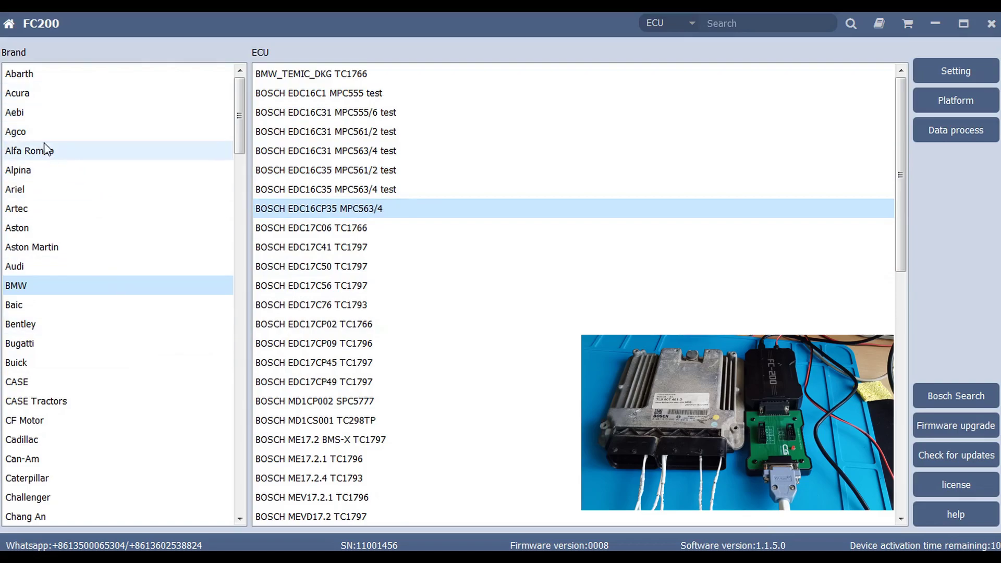
Look through the full Audi ECU list, including the EDC16U31, EDC16U34 and EDC16CP34 entries.
left_click(45, 267)
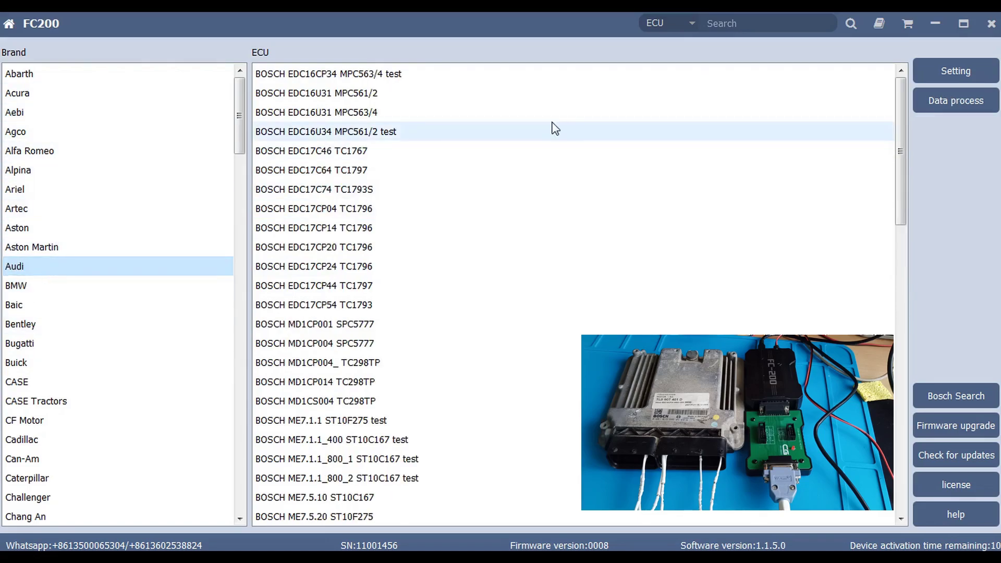
left_click(335, 99)
left_click(346, 132)
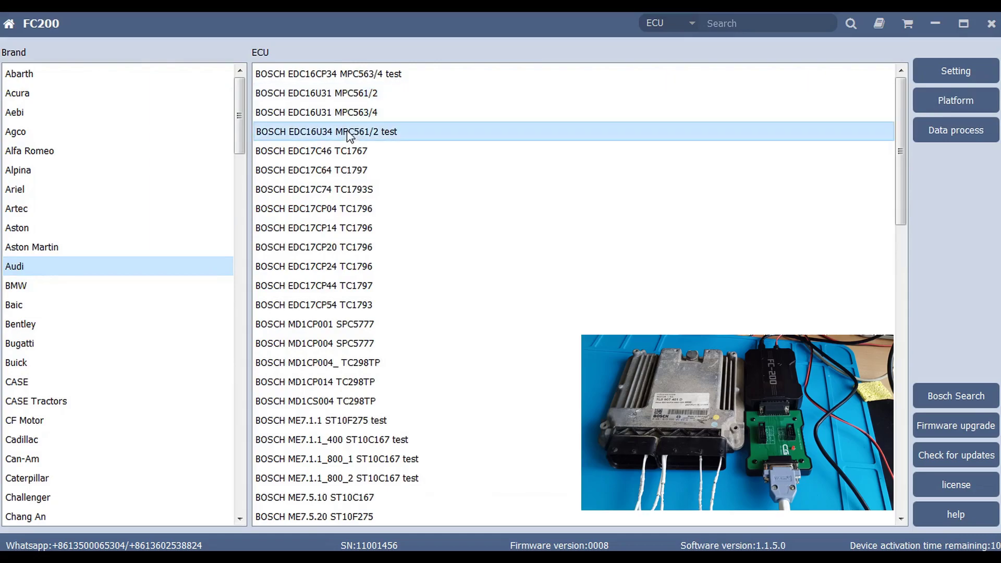
left_click(350, 77)
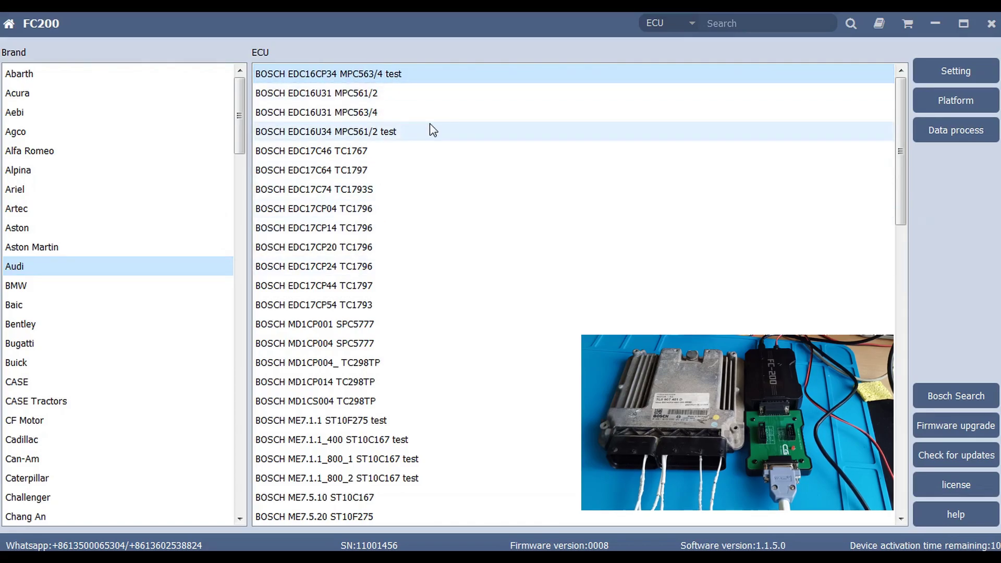
scroll(375, 381, "down", 10)
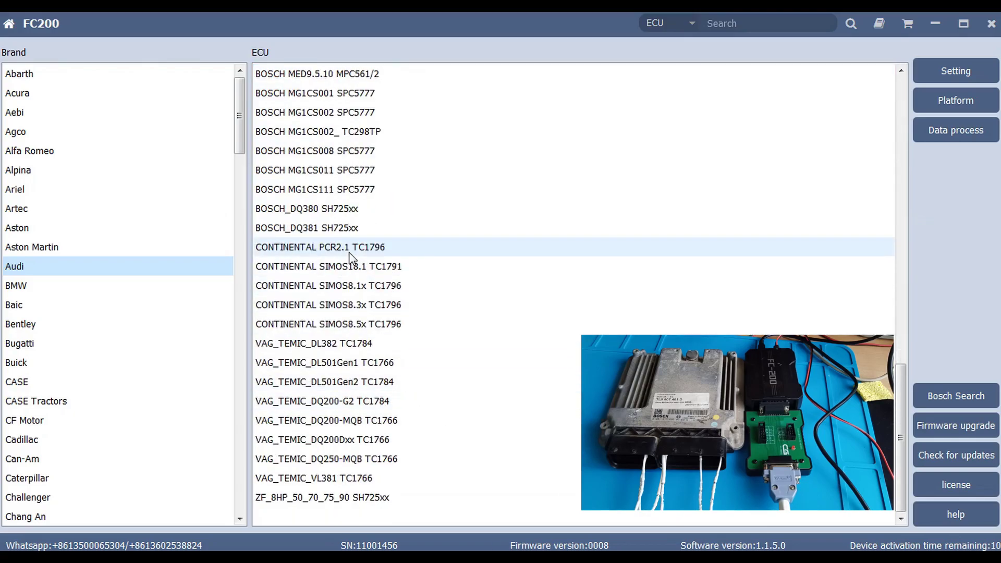
scroll(357, 270, "up", 10)
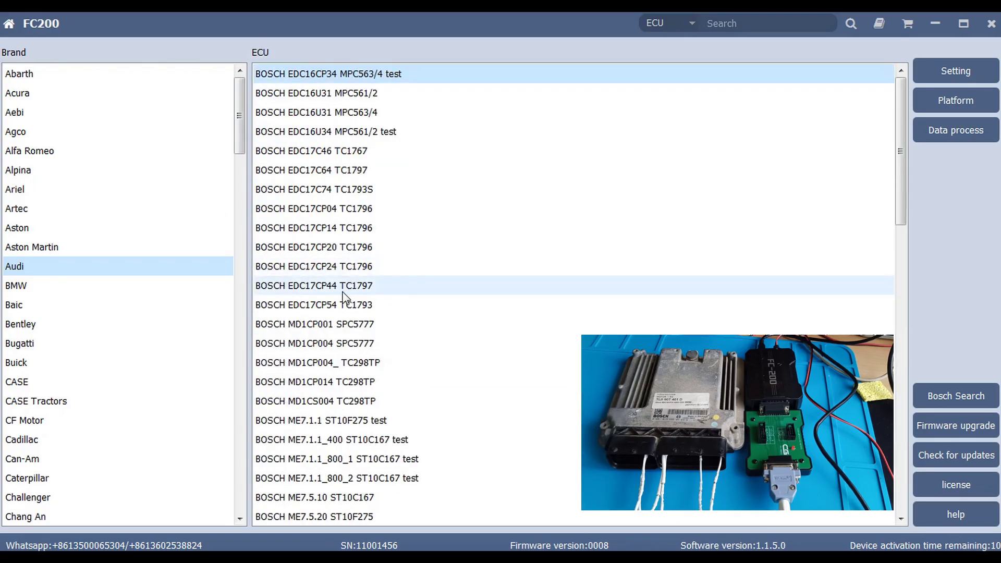